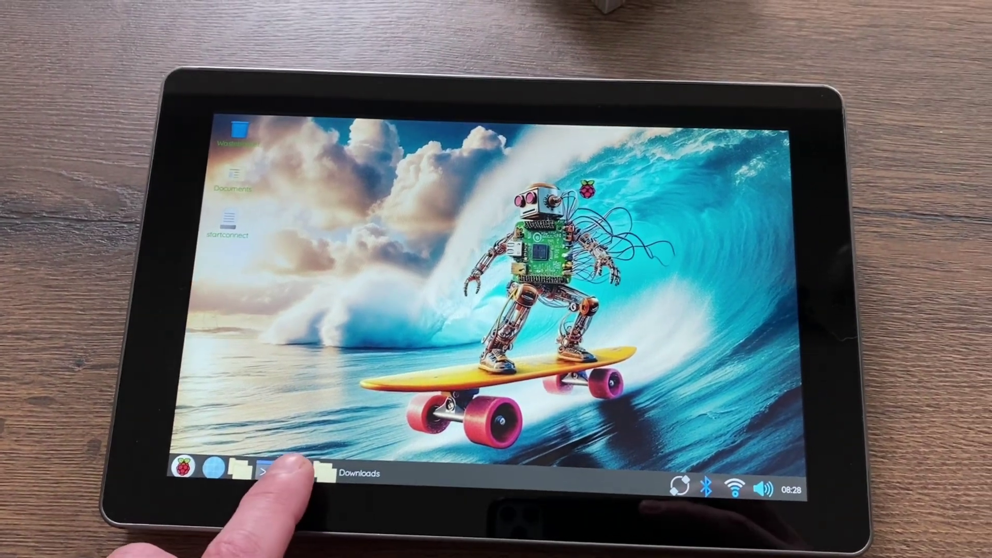
- Show and hide the on-screen keyboard, then open the Downloads folder in the file manager
click(294, 466)
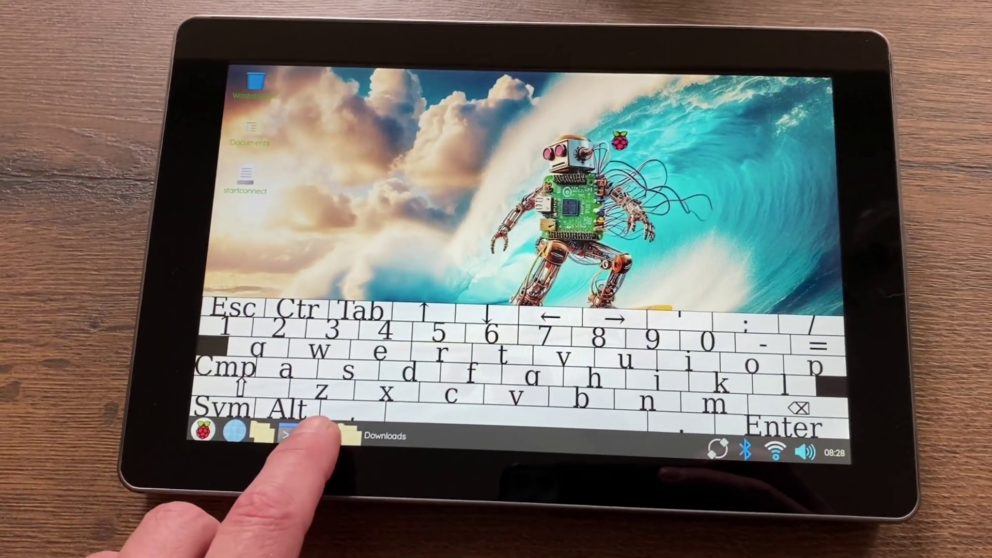
click(316, 435)
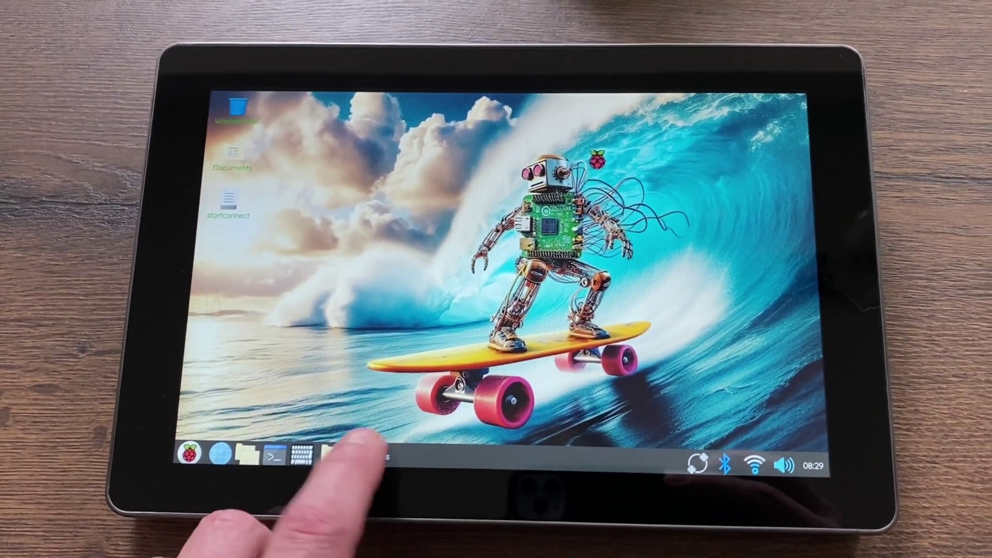
click(362, 455)
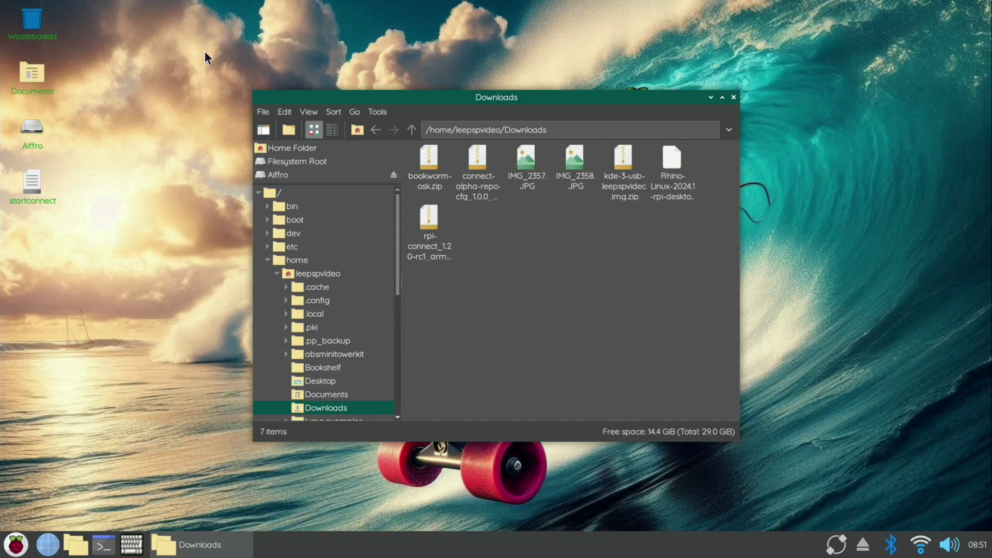
- Close the Downloads window and start sudo raspi-config in a new terminal
click(734, 97)
key(ctrl+alt+t)
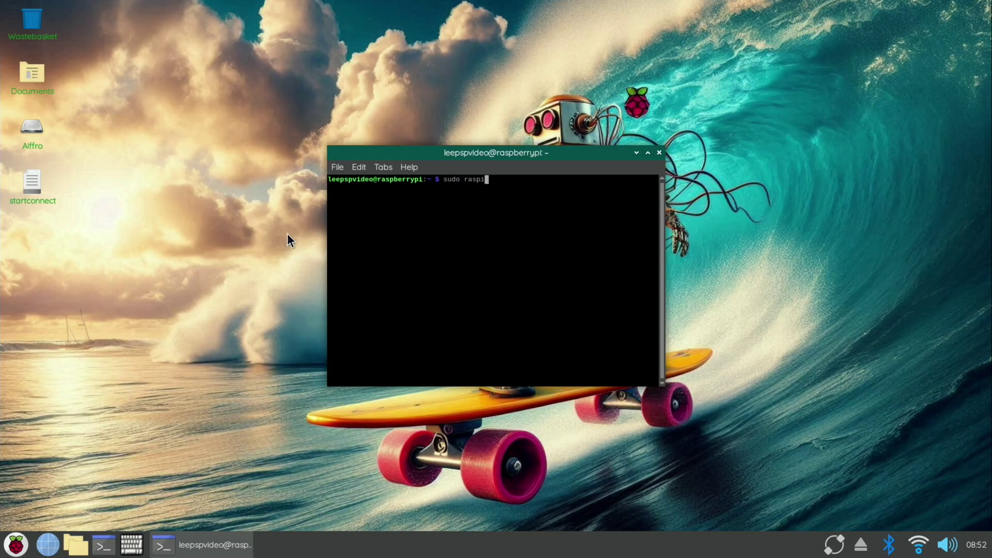
text(sudo raspi-config)
key(Return)
- Enable the SSH server under Interface Options and finish raspi-config
key(Down)
key(Down)
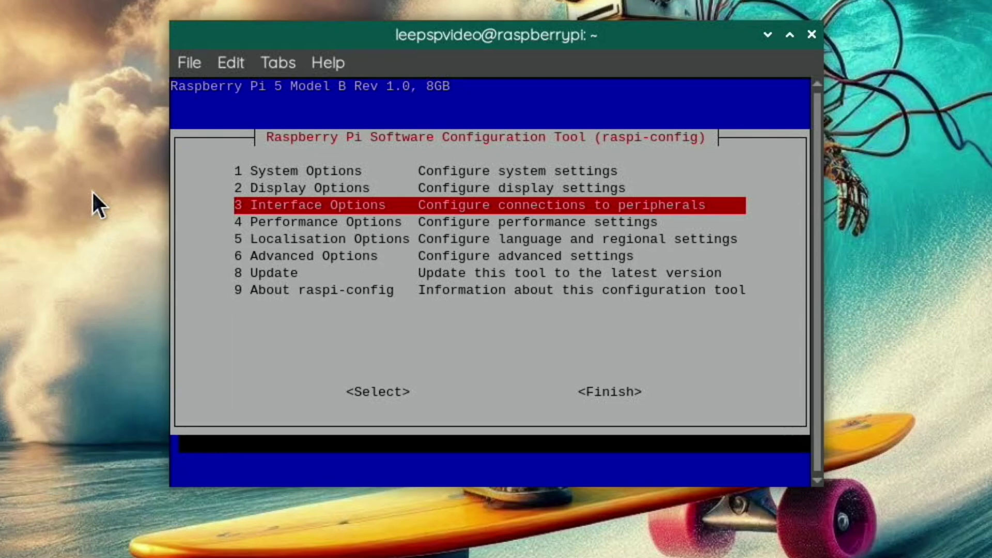
key(Return)
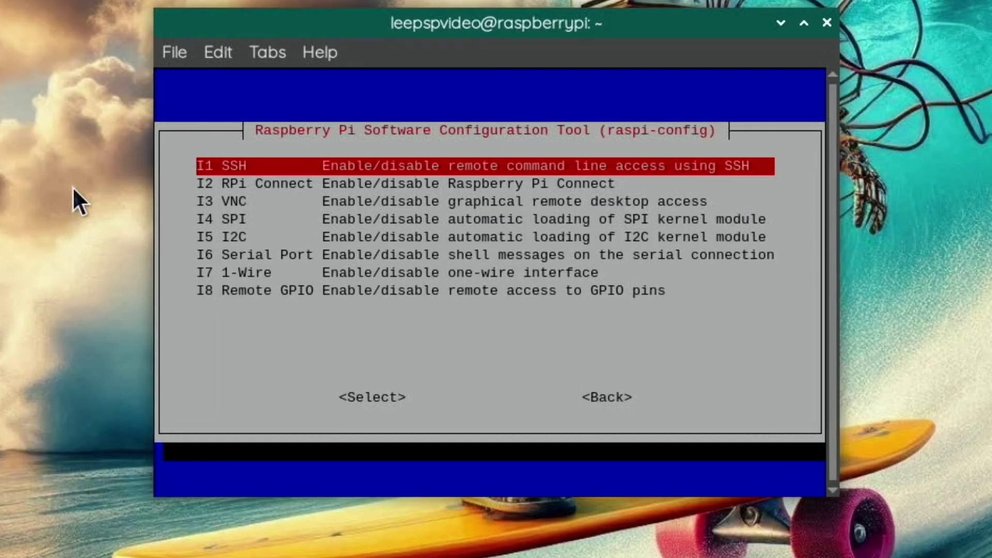
key(Return)
key(Return)
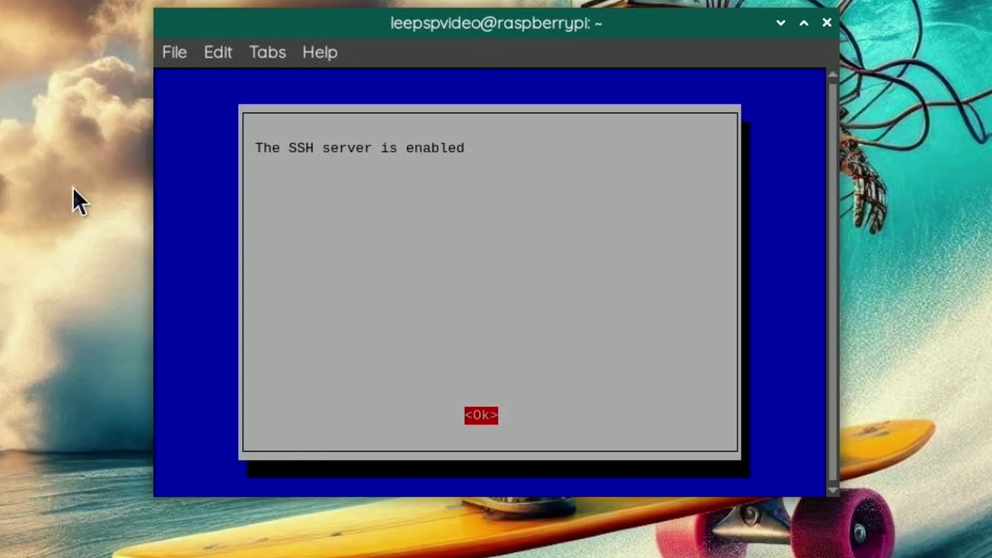
key(Return)
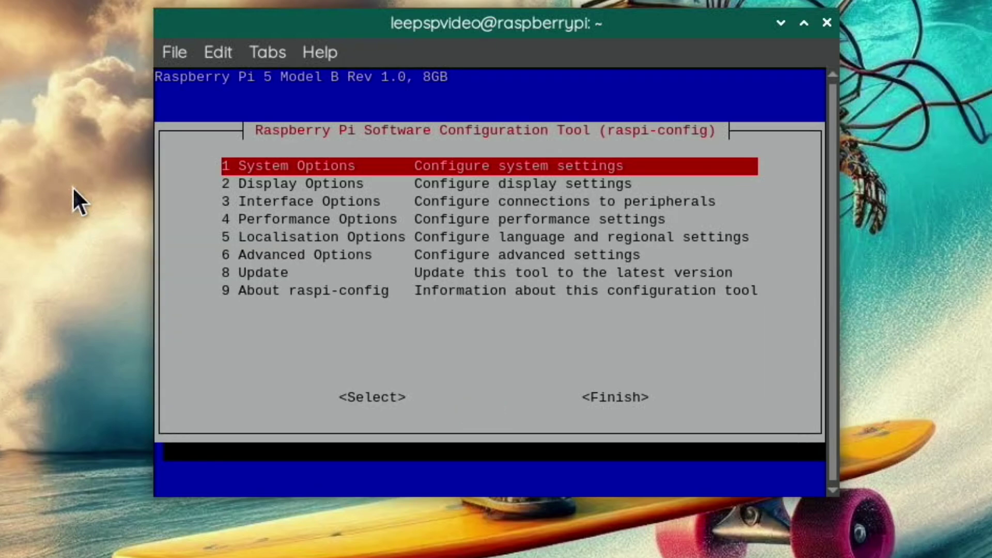
key(Tab)
key(Tab)
key(Return)
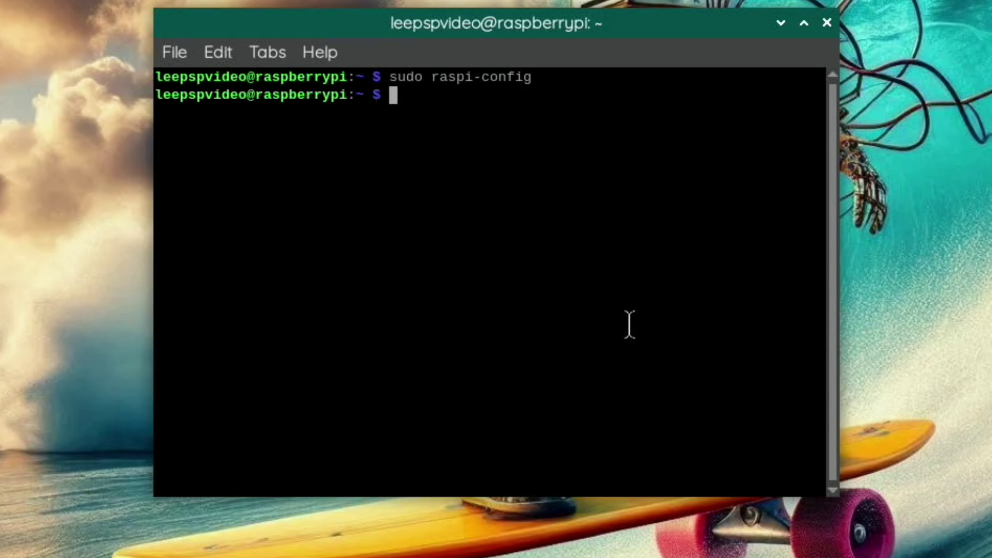
- Shut the Pi down immediately with sudo shutdown -h now
text(sudo shutdown -h now)
key(Return)
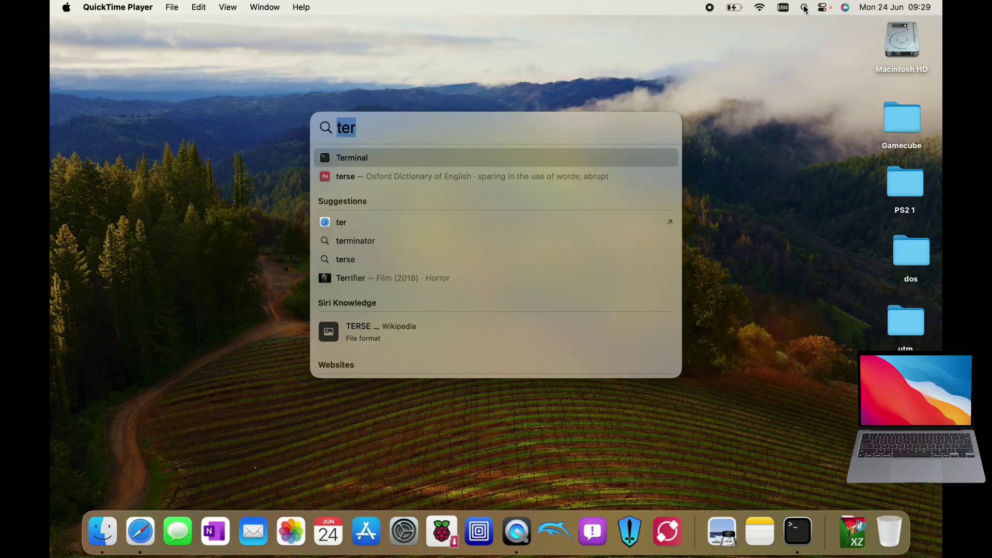
- Launch macOS Terminal and SSH into the Pi at 192.168.1.69 using the account password
text(terminal)
key(Return)
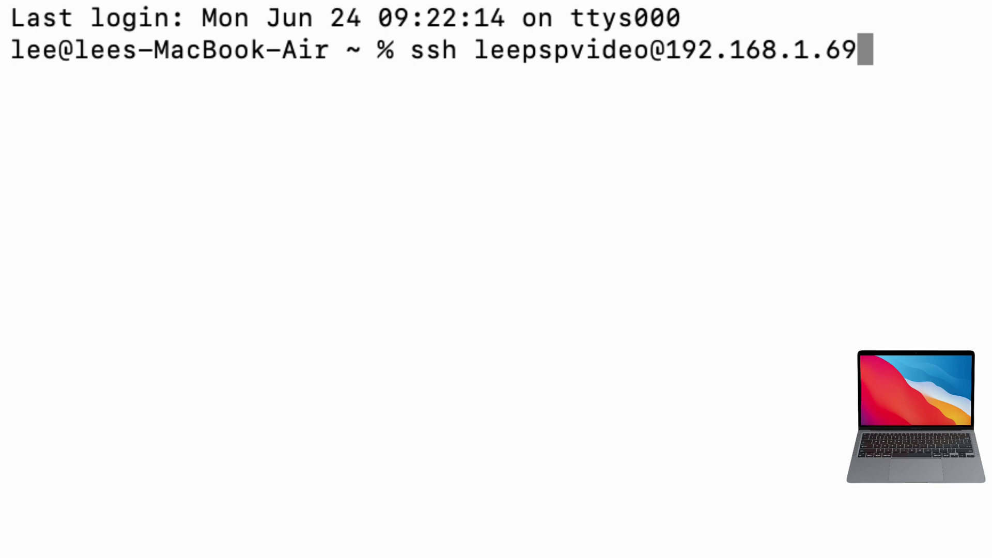
key(Return)
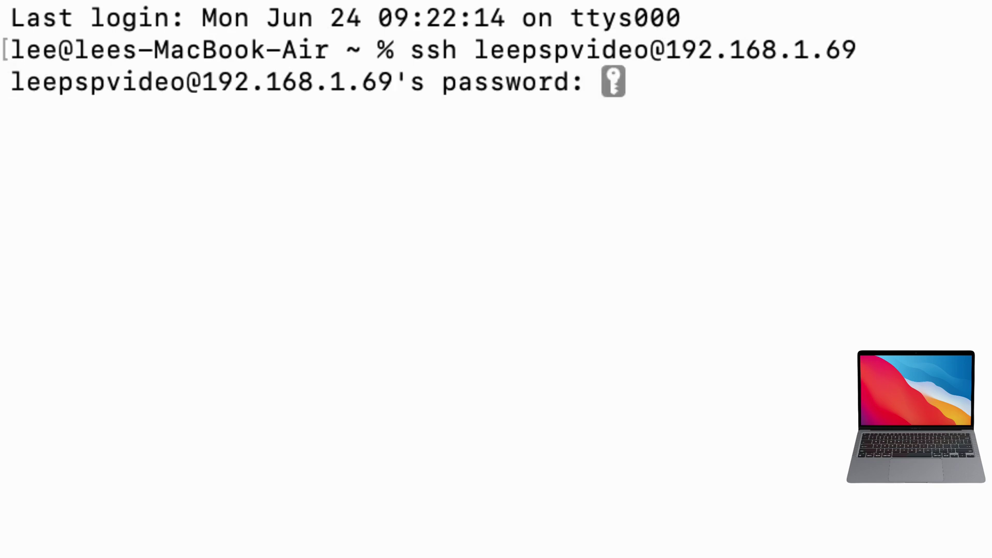
key(Return)
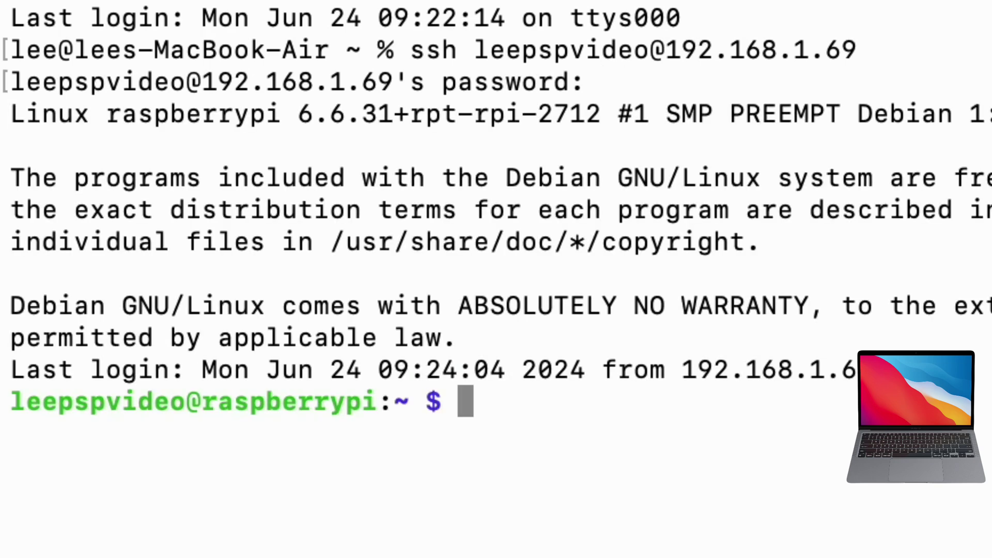
- Run ifconfig -a on the Pi, then start rpi-connect signin
text(if)
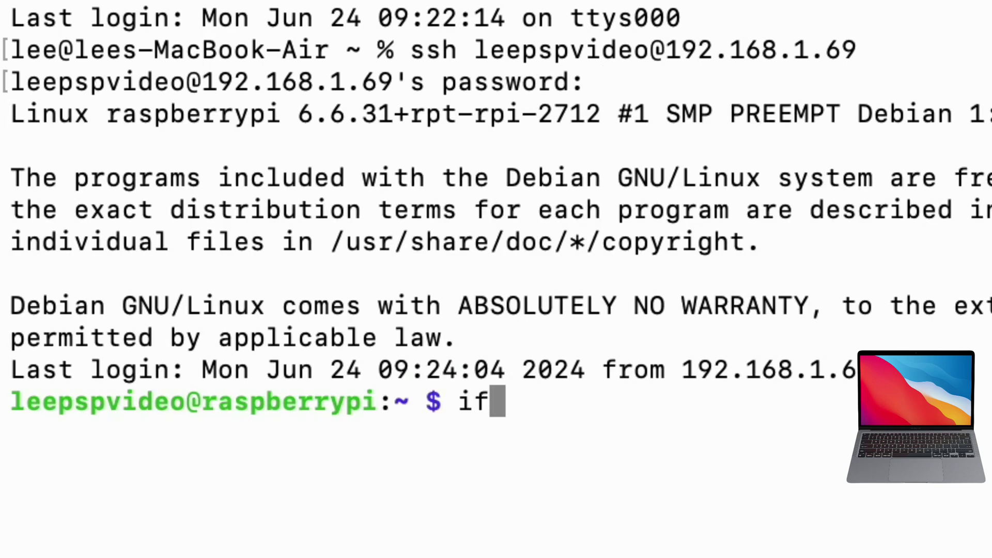
text(config -a)
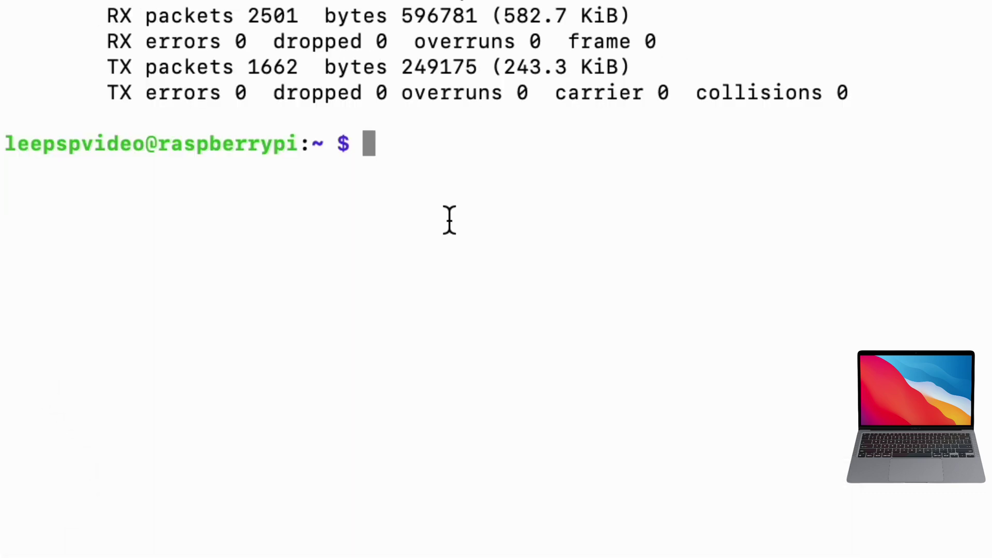
text(rpi)
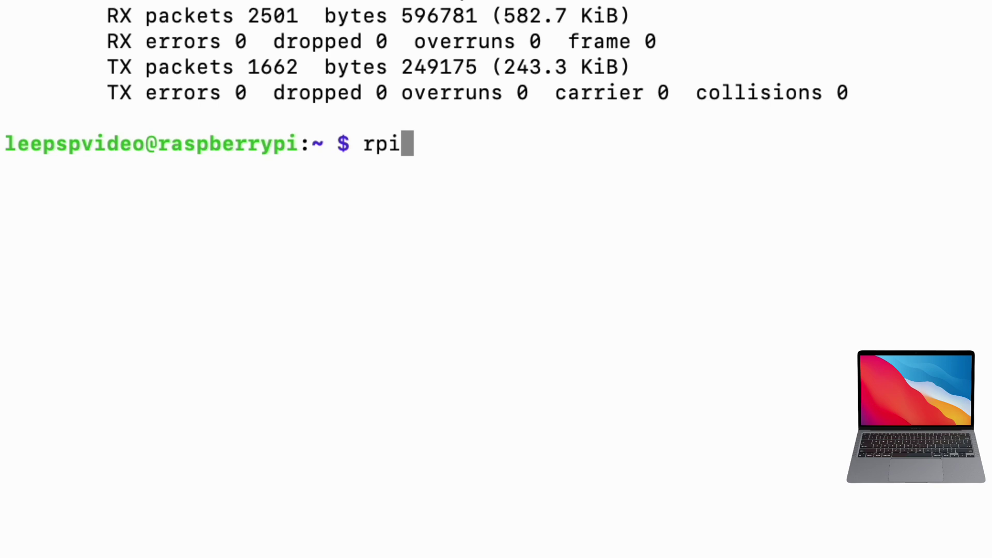
text(-connect)
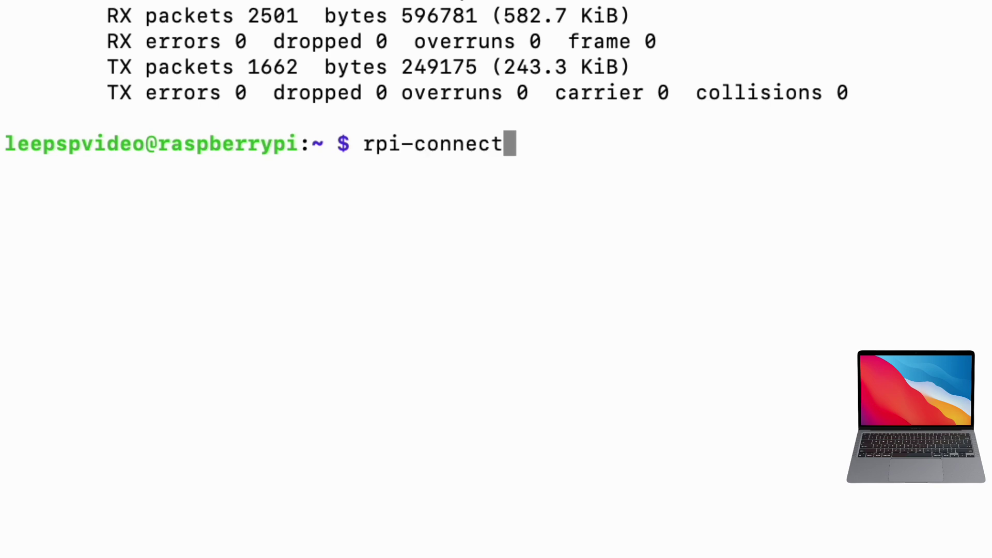
text( signin)
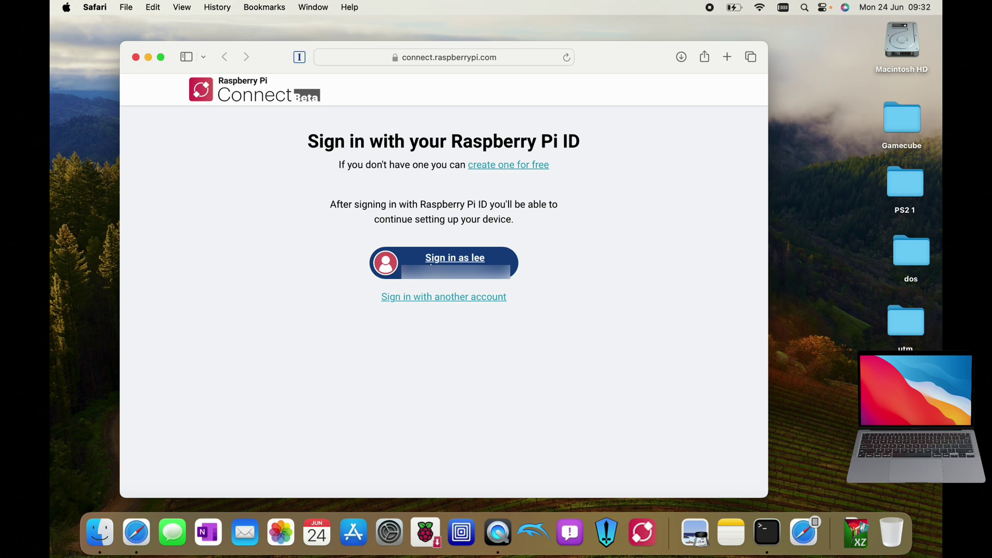
- Sign in, open then close a remote shell on pi5kde, and reopen its connection options
click(432, 261)
click(425, 284)
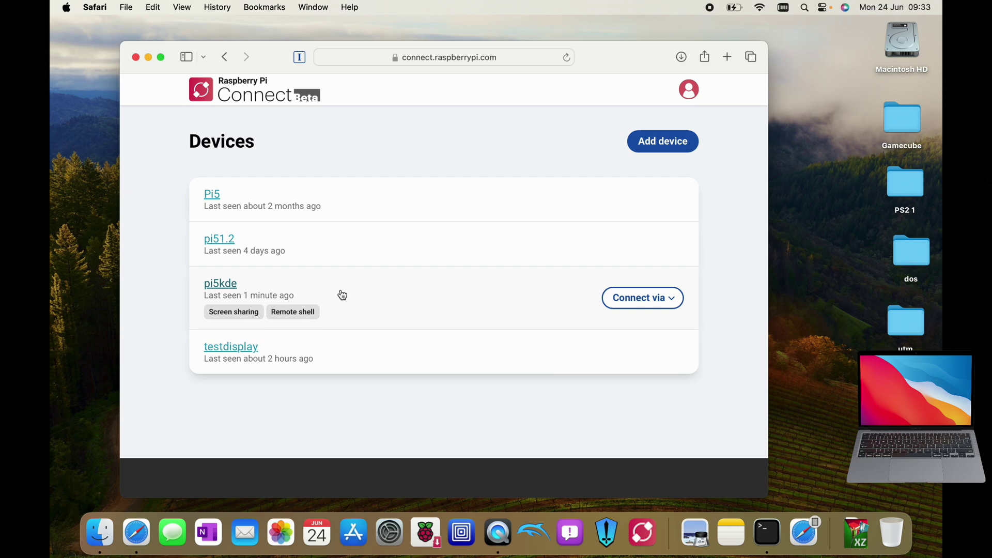
click(630, 303)
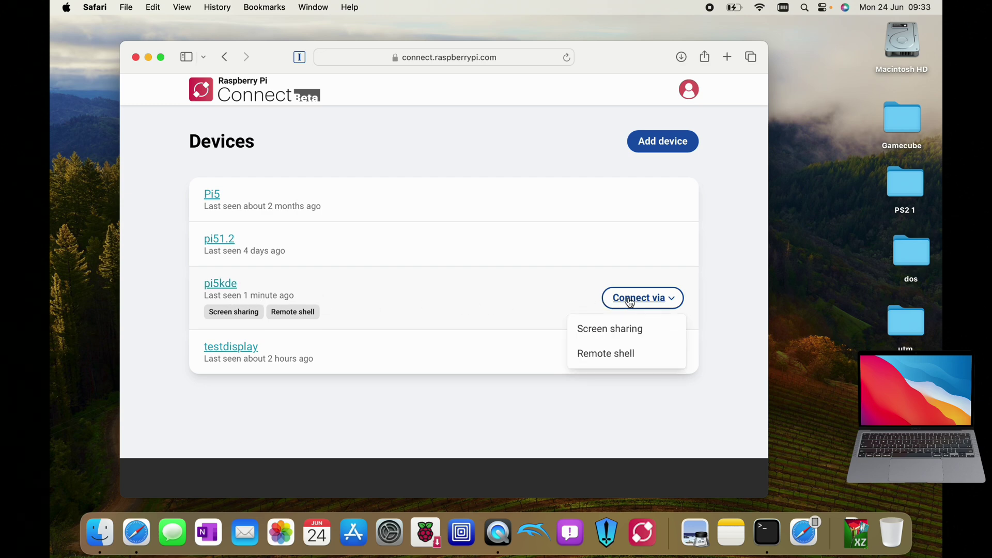
click(619, 355)
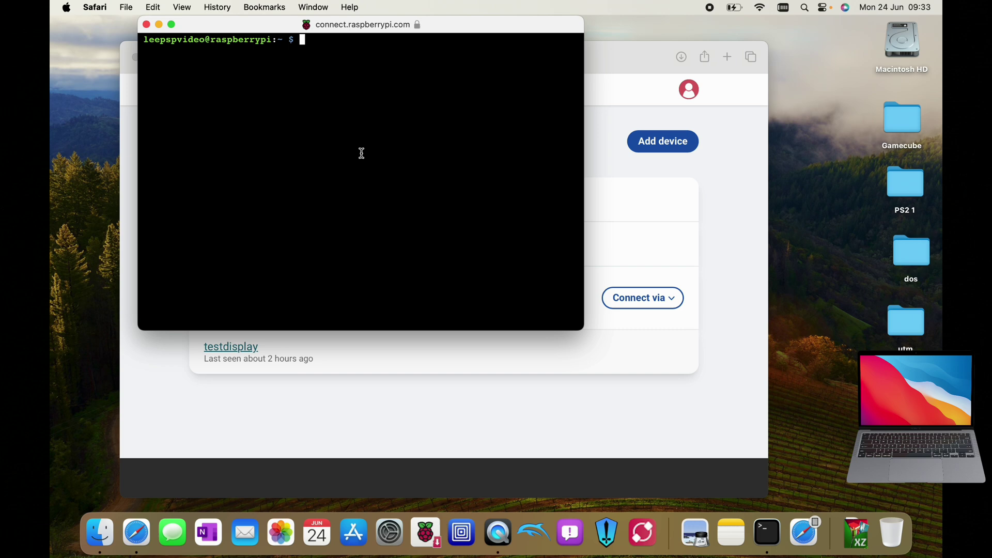
click(146, 25)
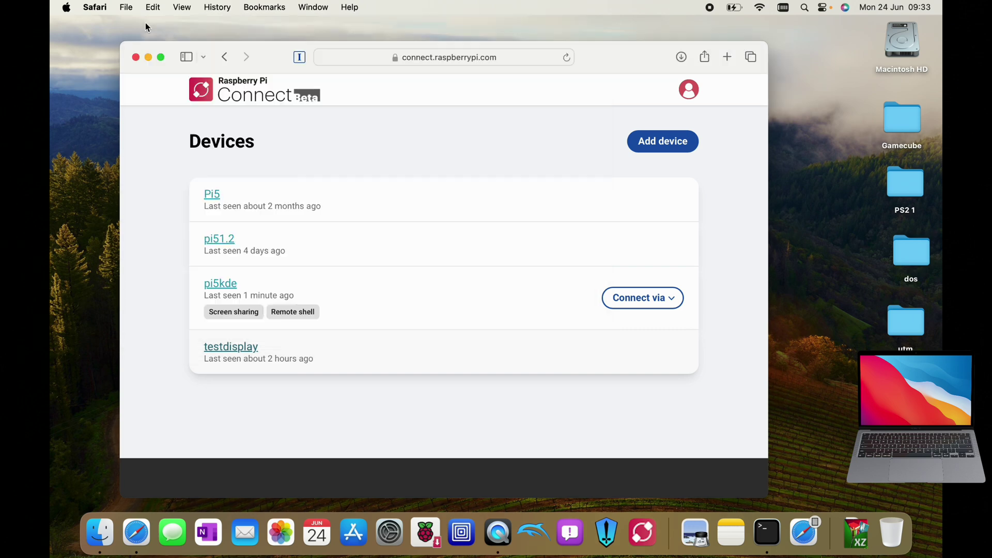
click(640, 299)
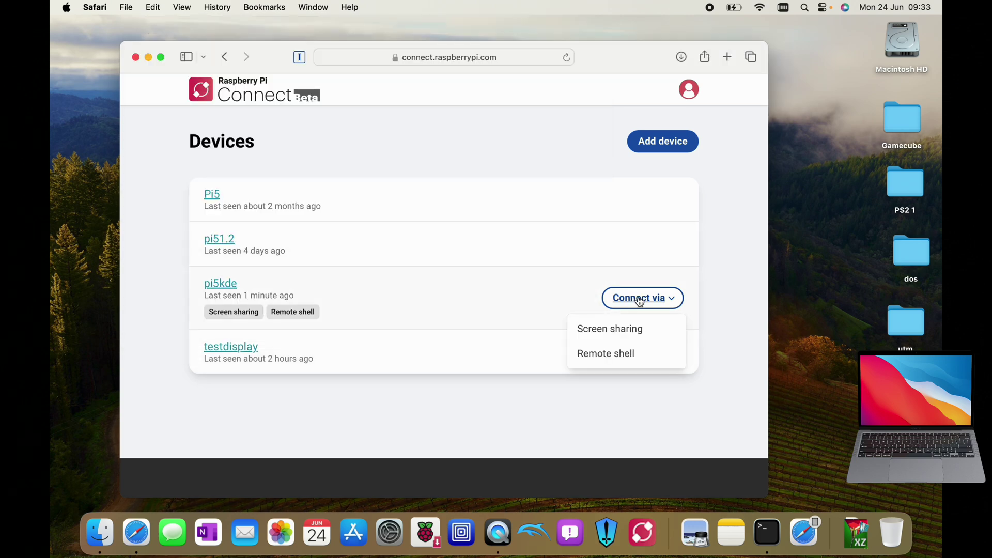
- Start full-screen screen sharing with pi5kde and close both duplicate terminal windows
click(624, 331)
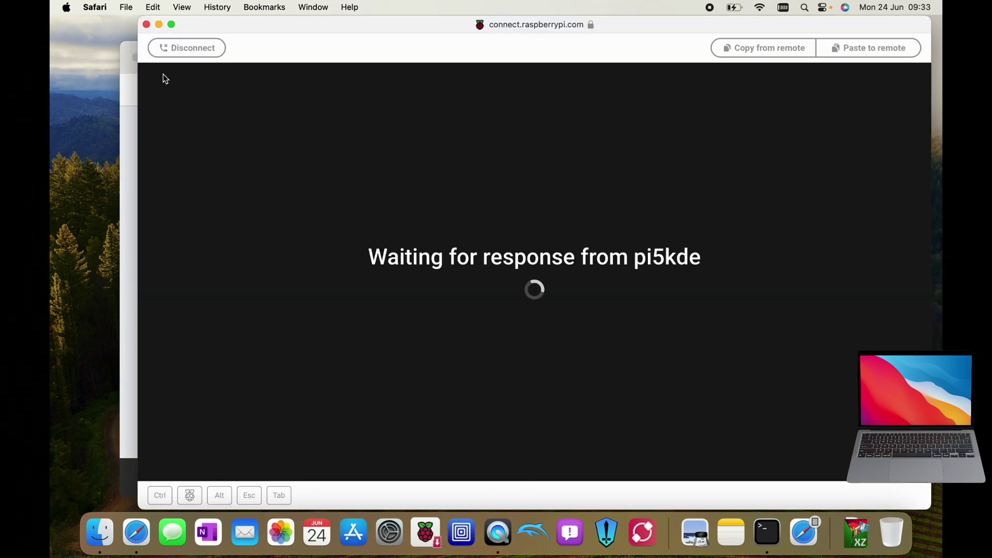
click(171, 24)
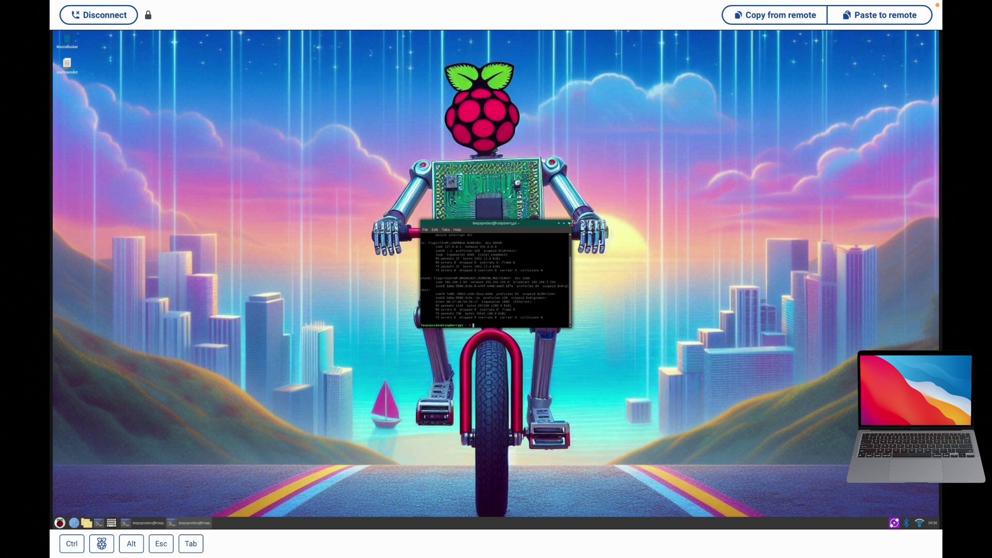
click(570, 224)
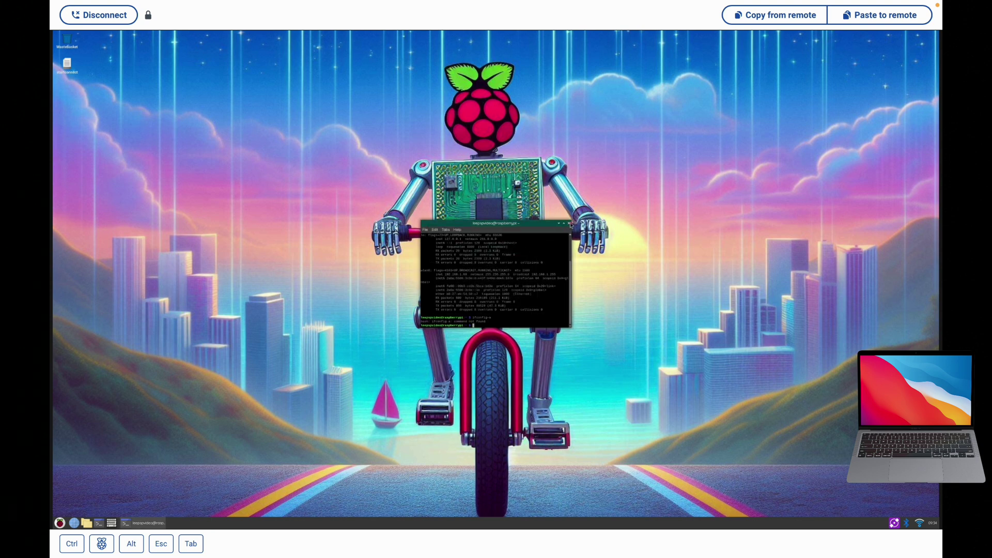
click(570, 224)
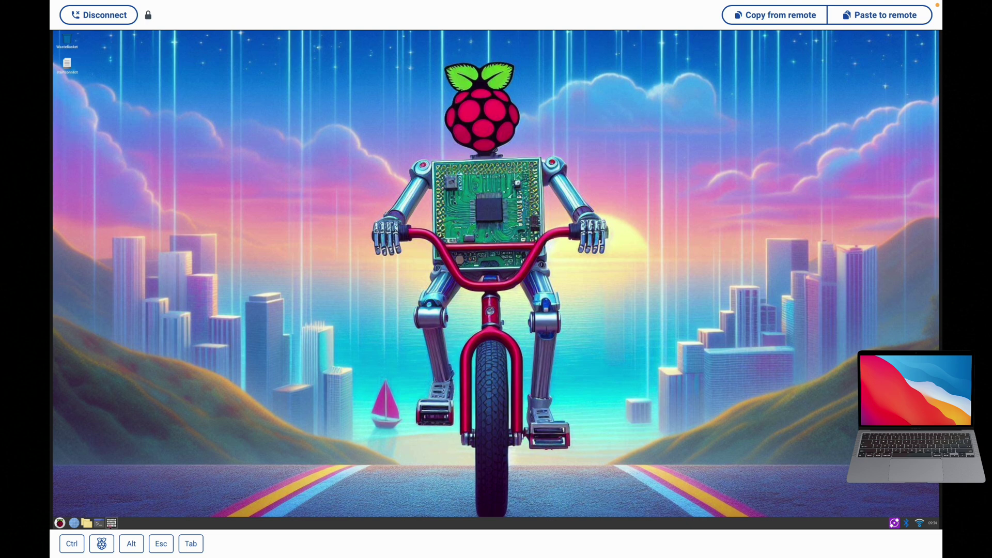
- Toggle the Pi's on-screen keyboard, close the applications menu, and disconnect screen sharing
click(111, 524)
click(110, 523)
click(60, 523)
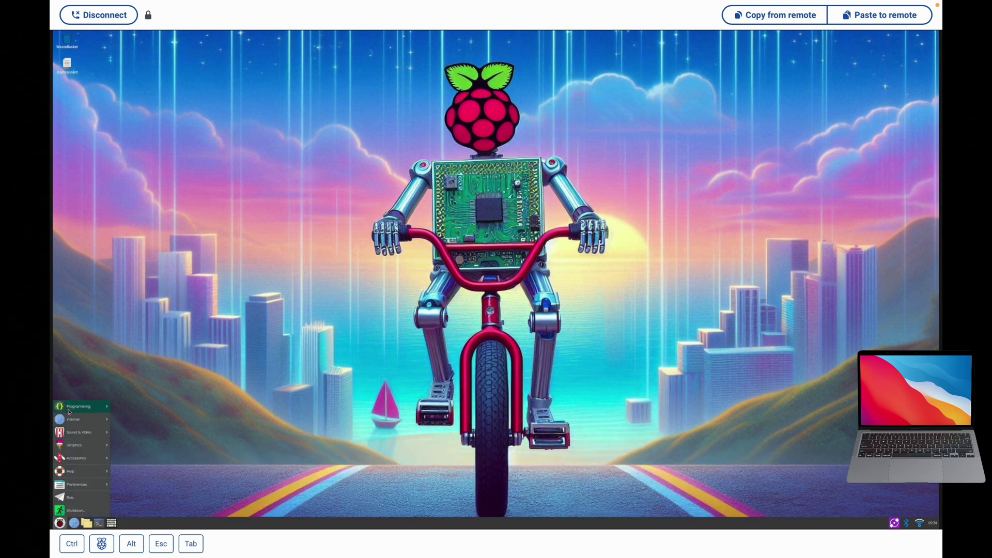
mouse_move(68, 412)
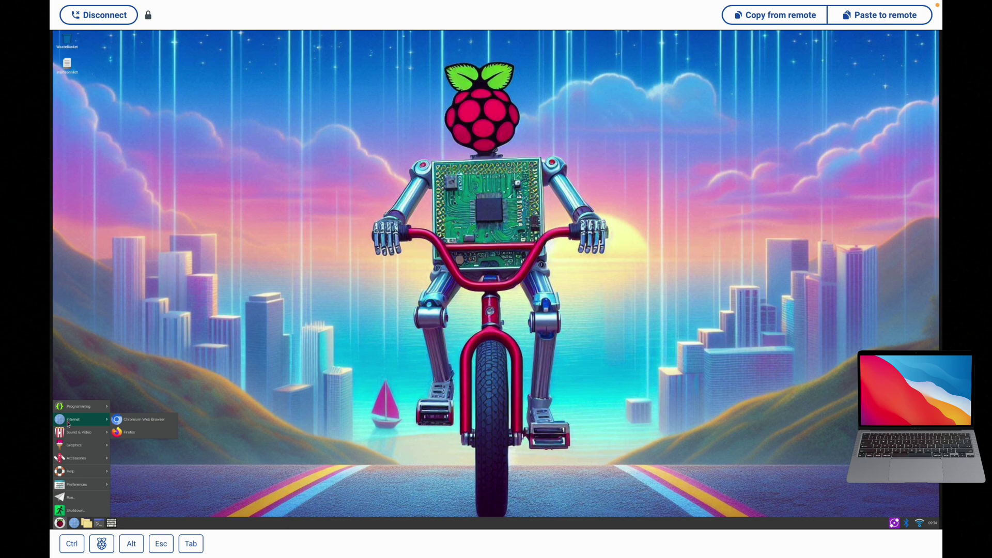
click(119, 82)
click(104, 16)
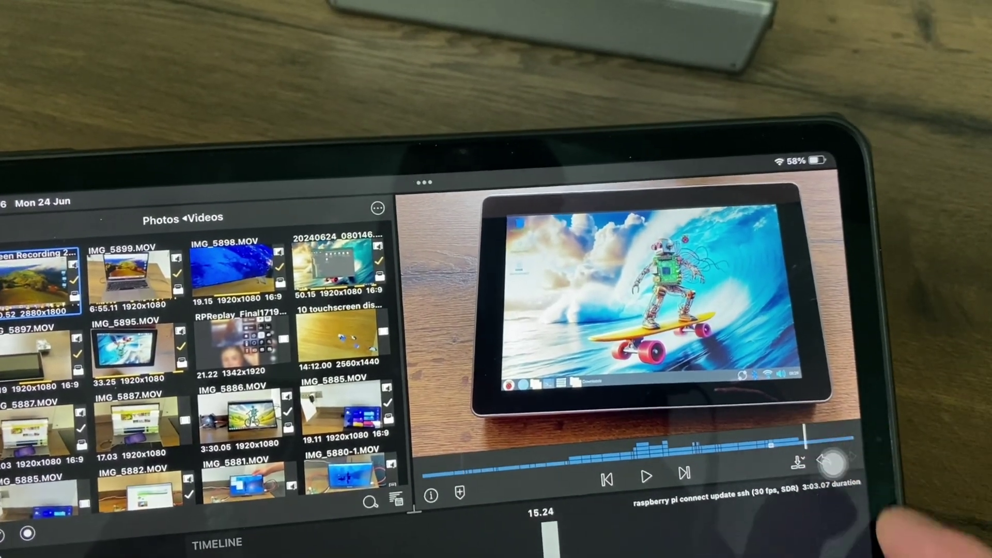
- Move the LumaFusion playhead to 2:53.12 to preview the Pi desktop
click(786, 431)
drag(786, 432, 861, 463)
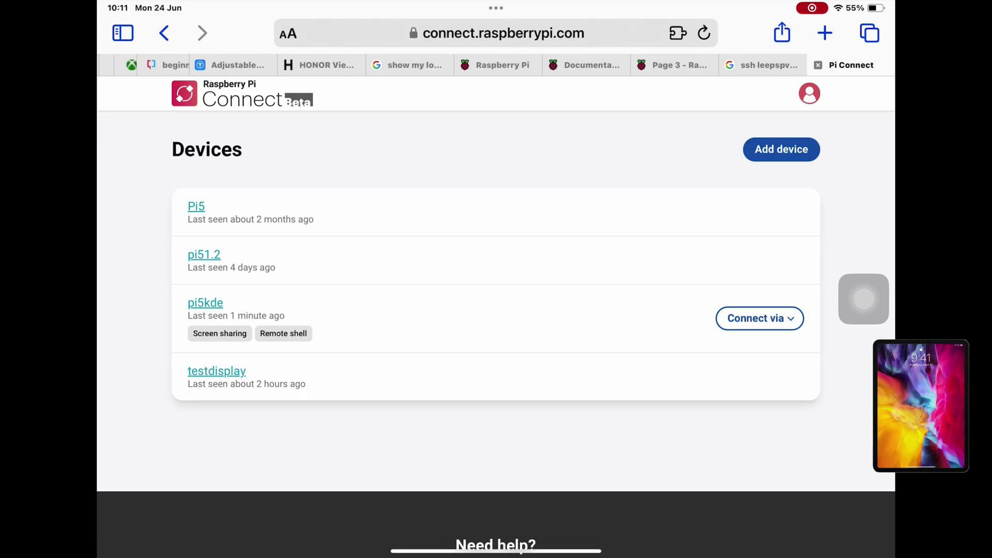
- Run reboot in a pi5kde remote shell, then bring up its connection options again
click(760, 319)
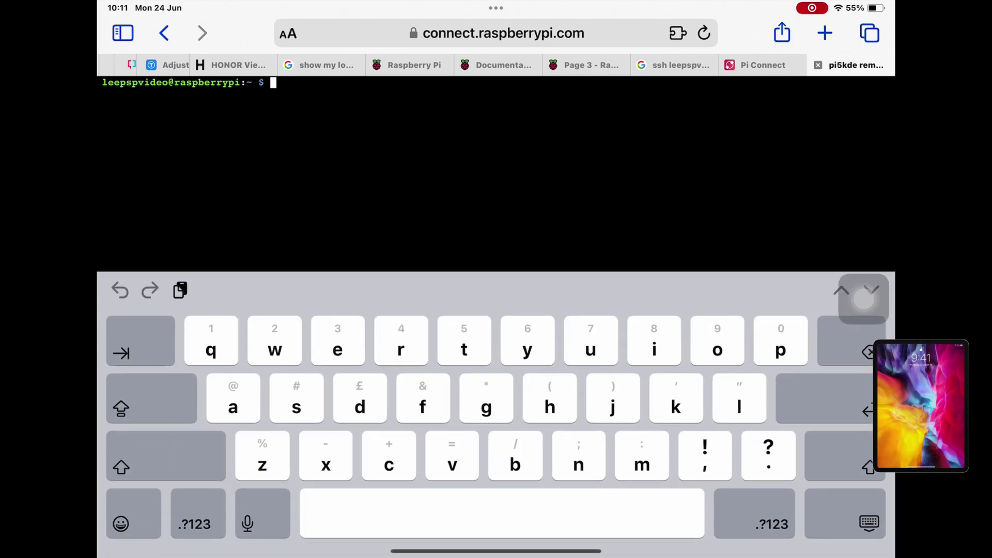
text(re)
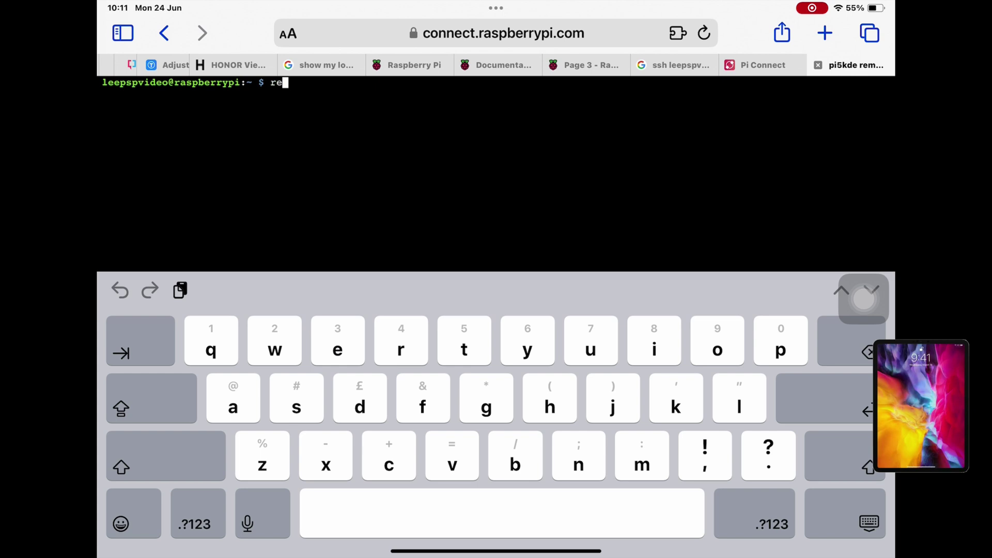
text(boot)
key(Return)
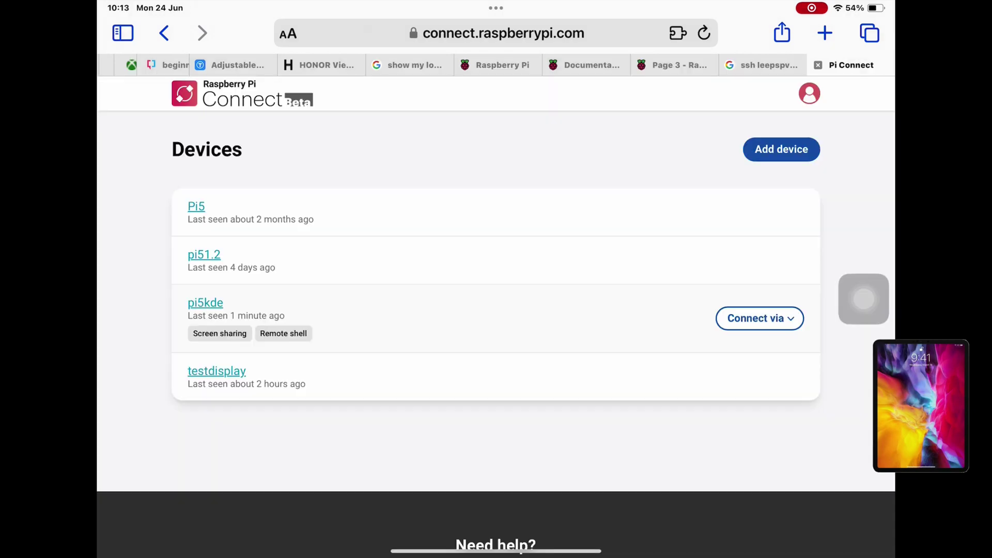
click(760, 318)
- Start screen sharing with pi5kde and browse the file manager to Pictures/Ai copilot wallpaper
click(725, 351)
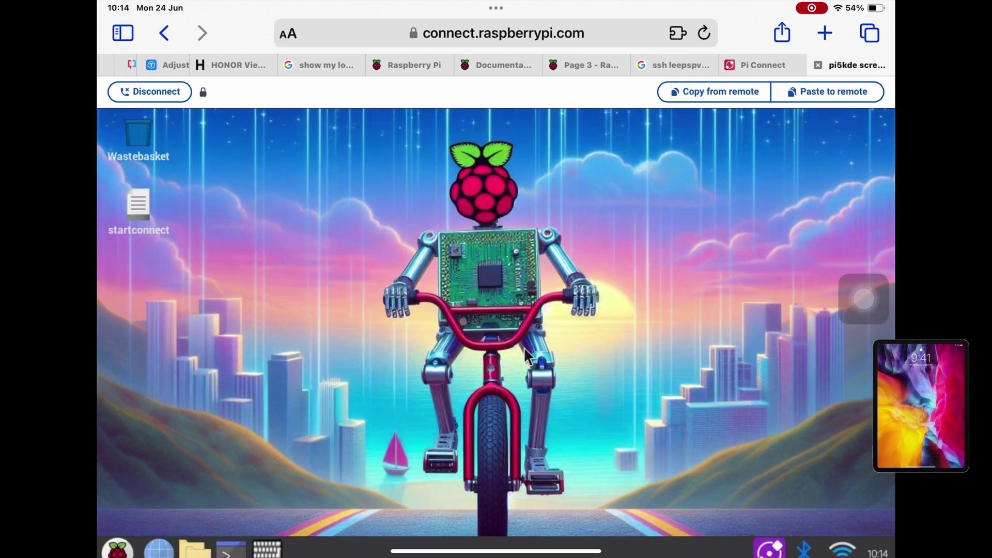
click(196, 550)
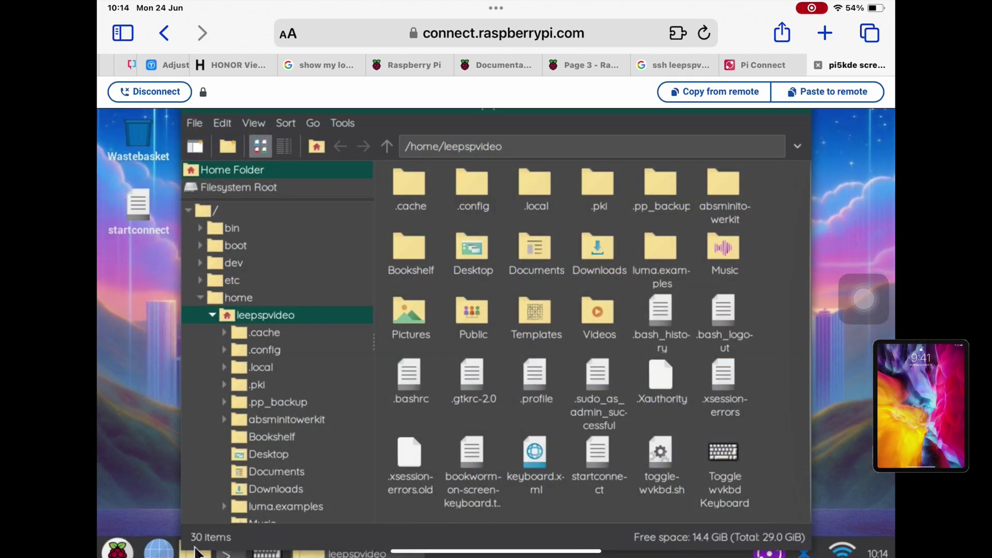
click(269, 454)
scroll(310, 393, down, 5)
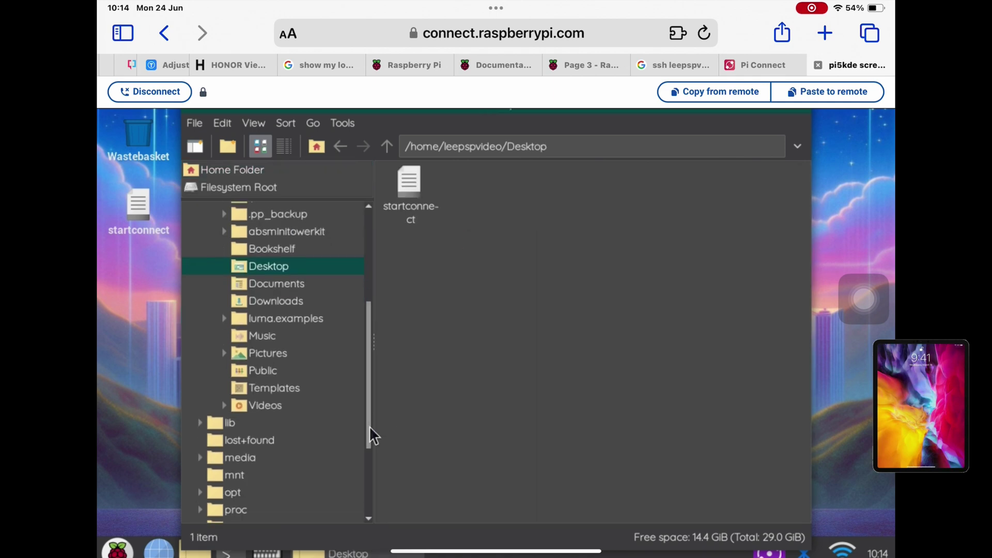
click(277, 353)
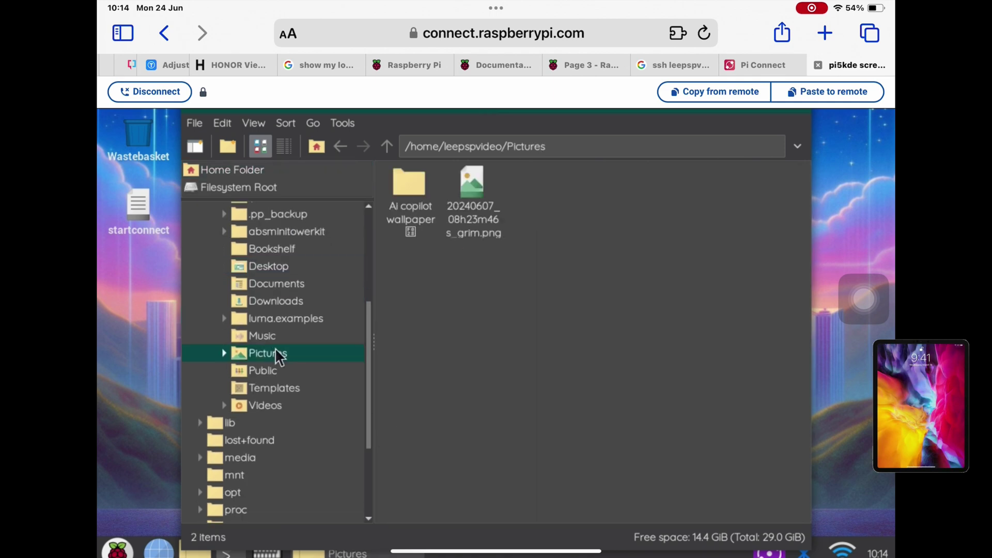
key(Right)
key(Down)
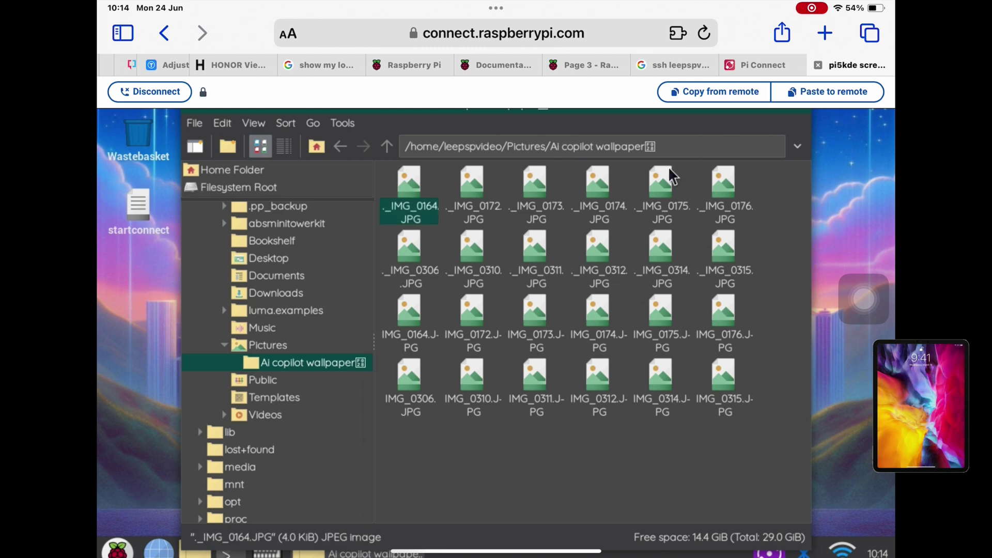
- Page through the wallpaper images to IMG_0164, the surfing robot, then close the viewer and file manager
double_click(416, 377)
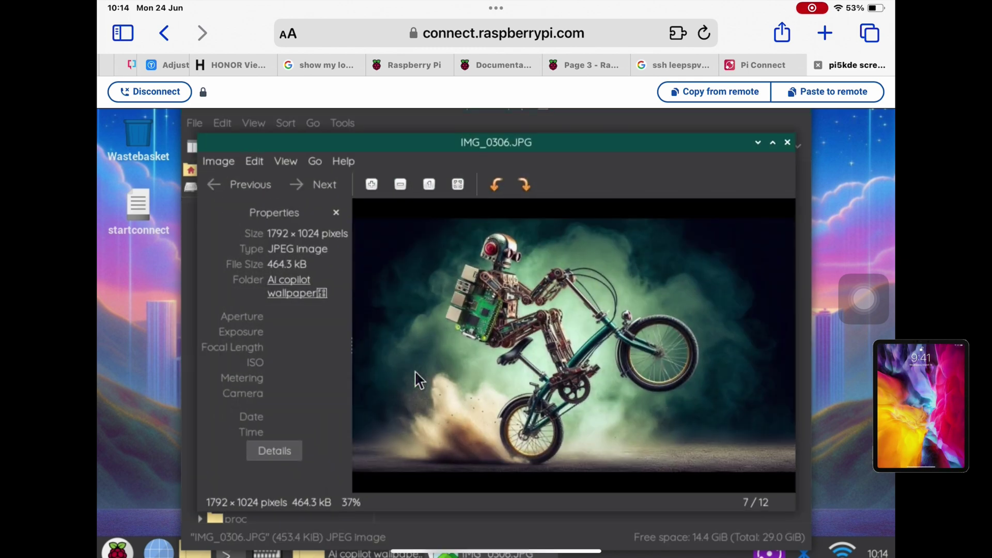
click(305, 181)
click(306, 181)
click(305, 180)
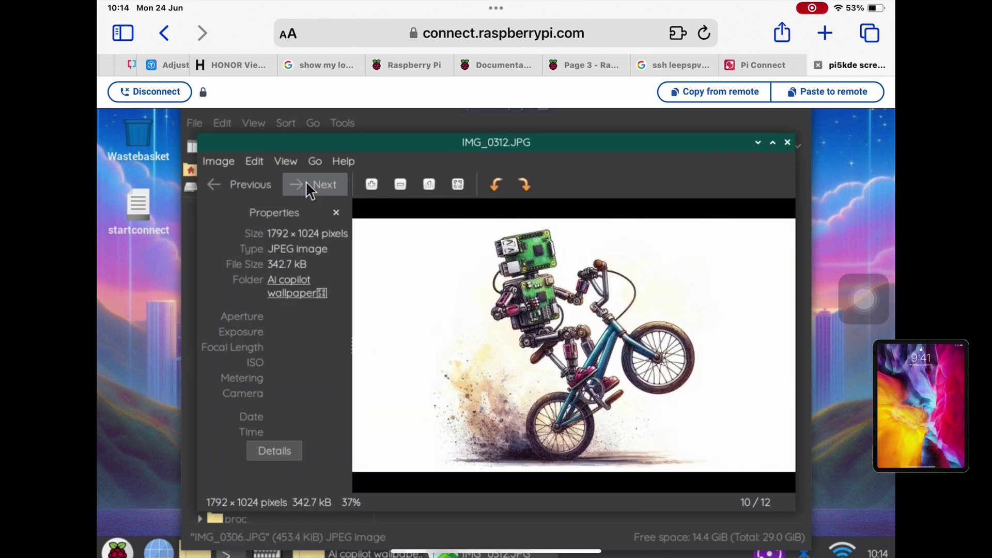
click(305, 181)
click(306, 181)
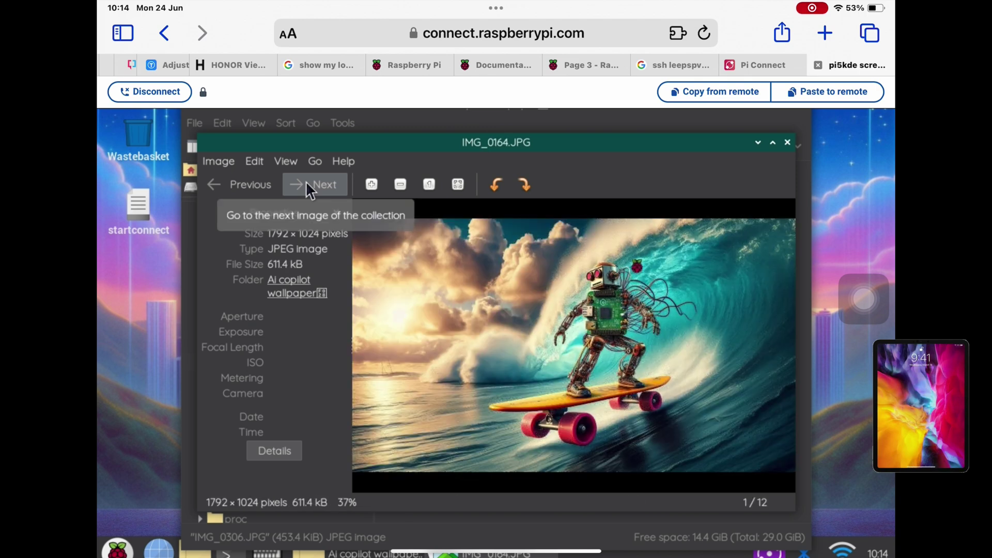
click(787, 143)
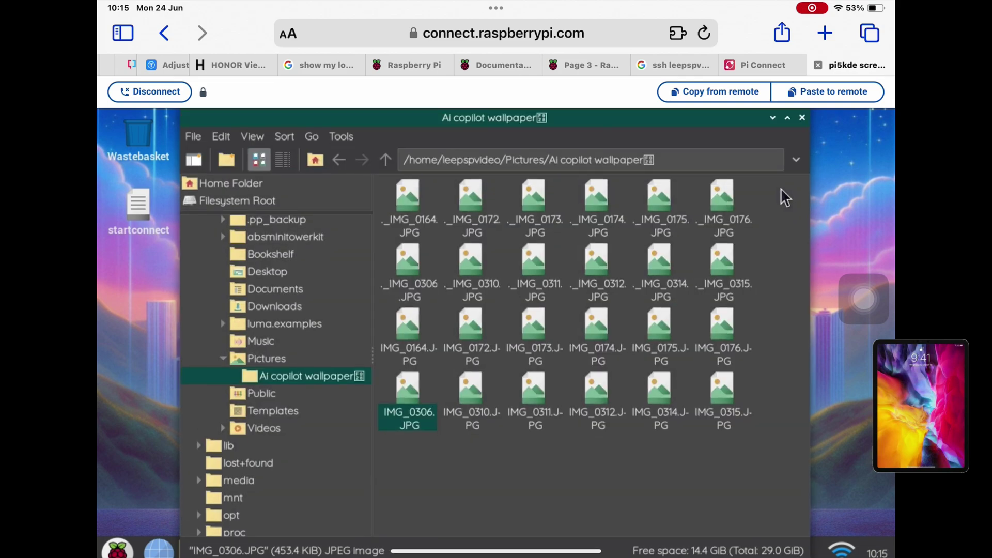
click(802, 118)
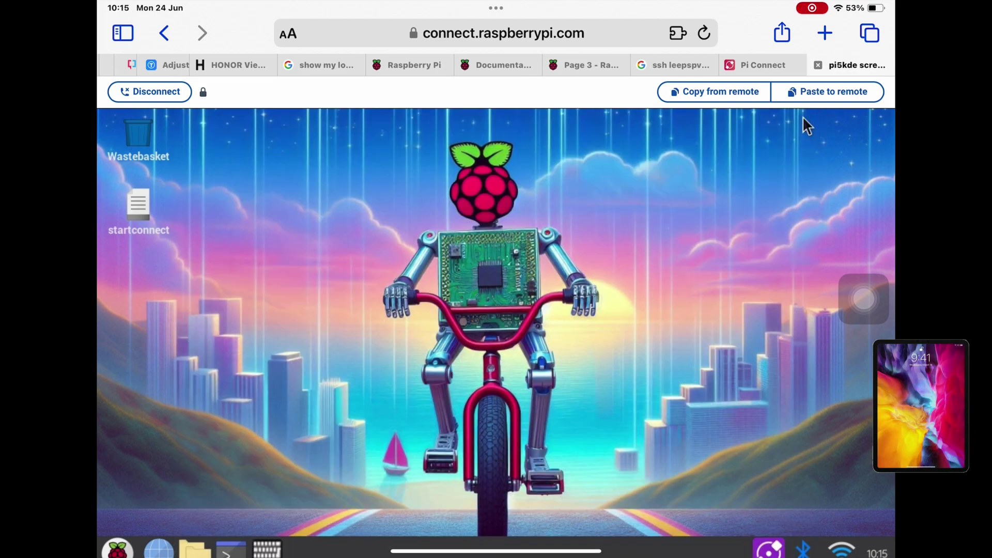
- Through Desktop Preferences, set IMG_0164.JPG from Pictures/Ai copilot wallpaper as the Pi's wallpaper
right_click(695, 246)
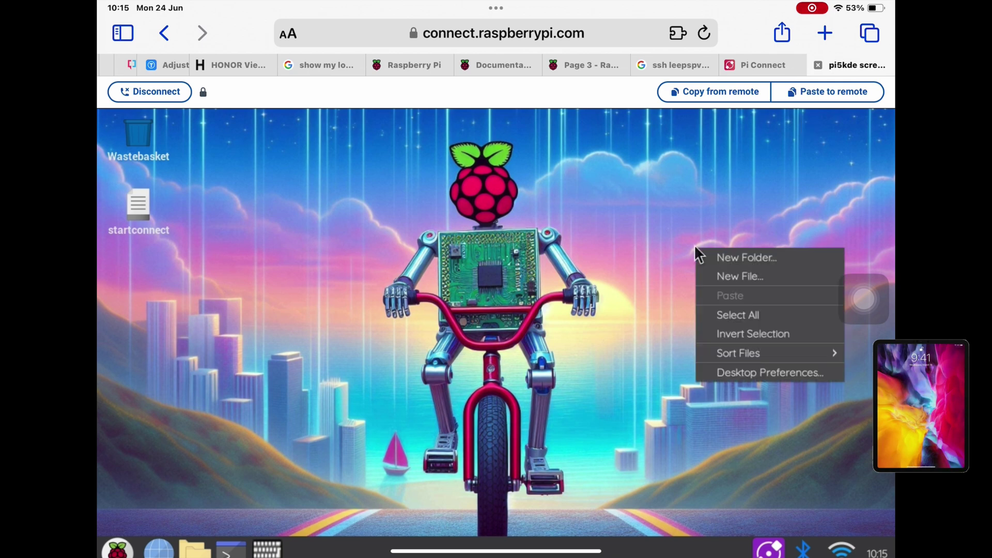
click(756, 368)
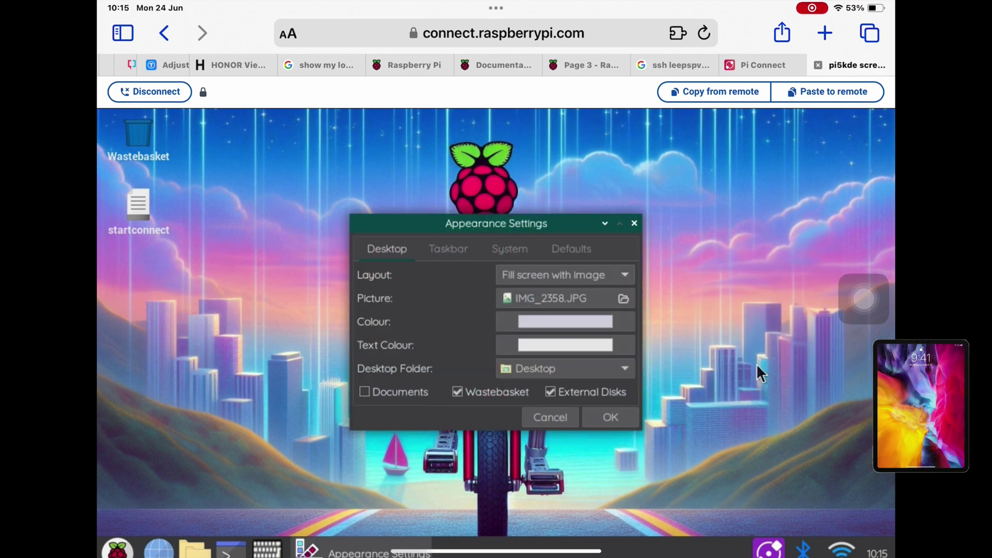
click(584, 290)
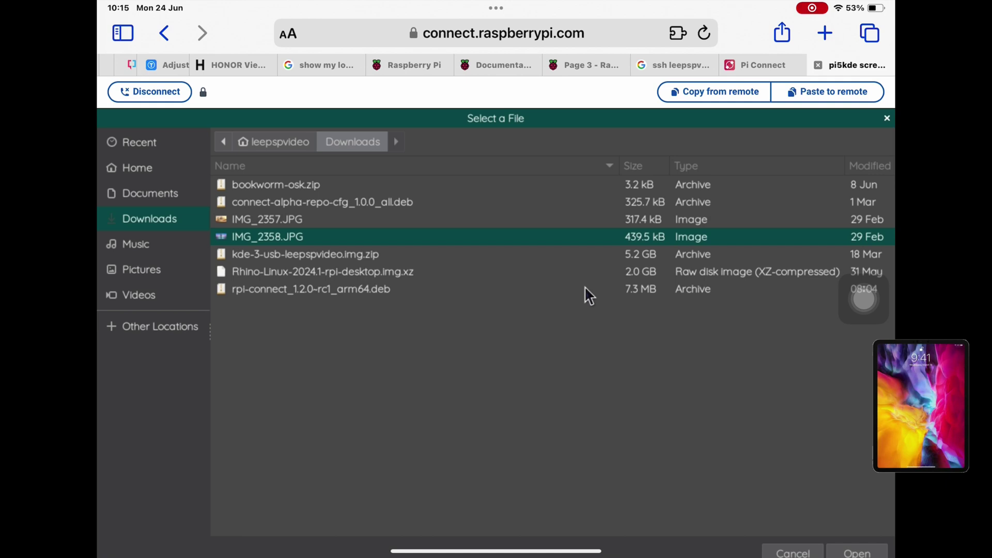
click(152, 273)
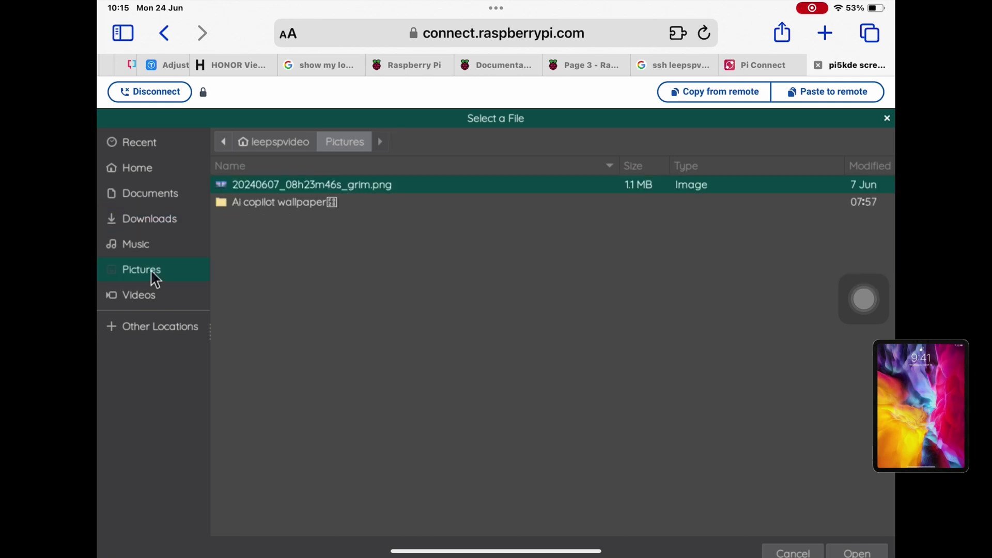
click(279, 206)
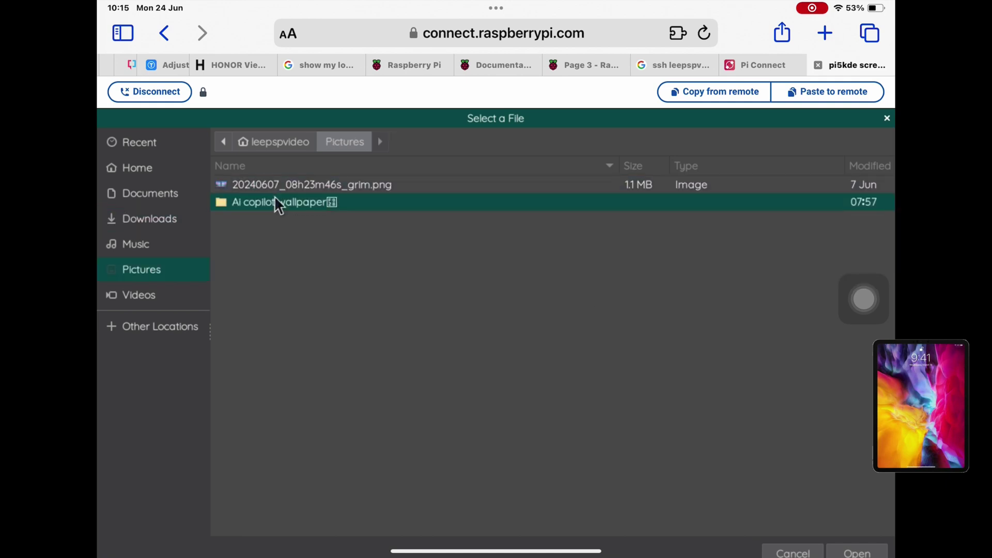
double_click(275, 199)
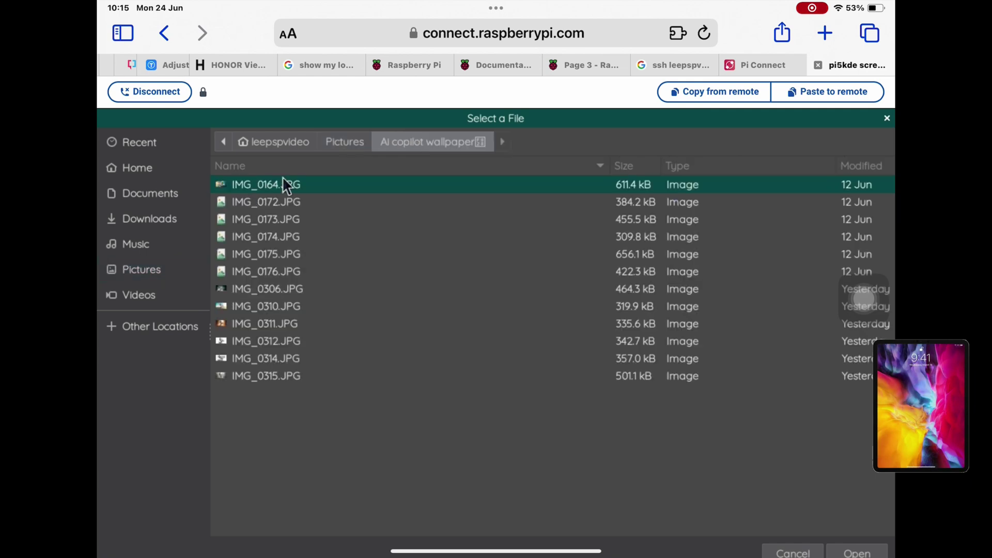
click(866, 549)
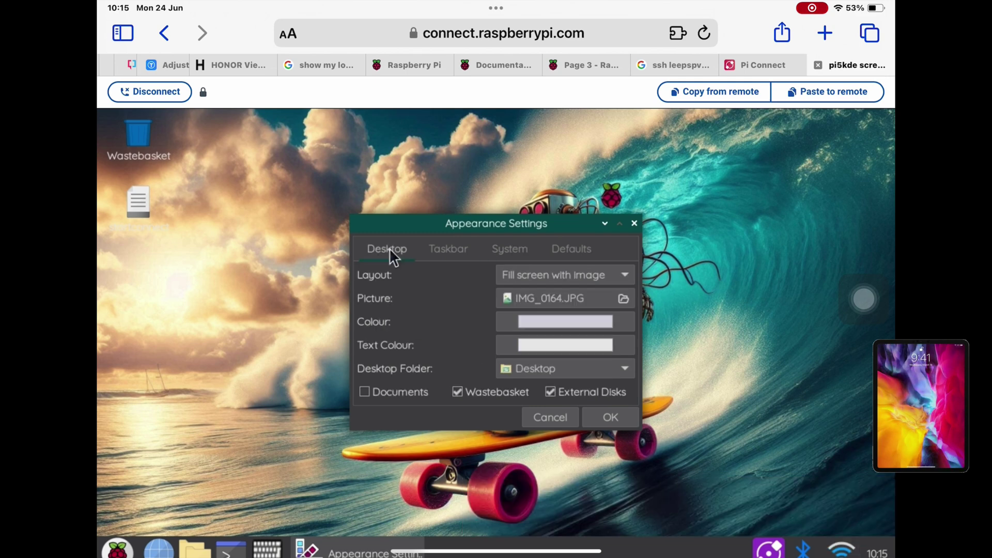
- Set the desktop label text colour to the green custom swatch and confirm with OK
click(558, 343)
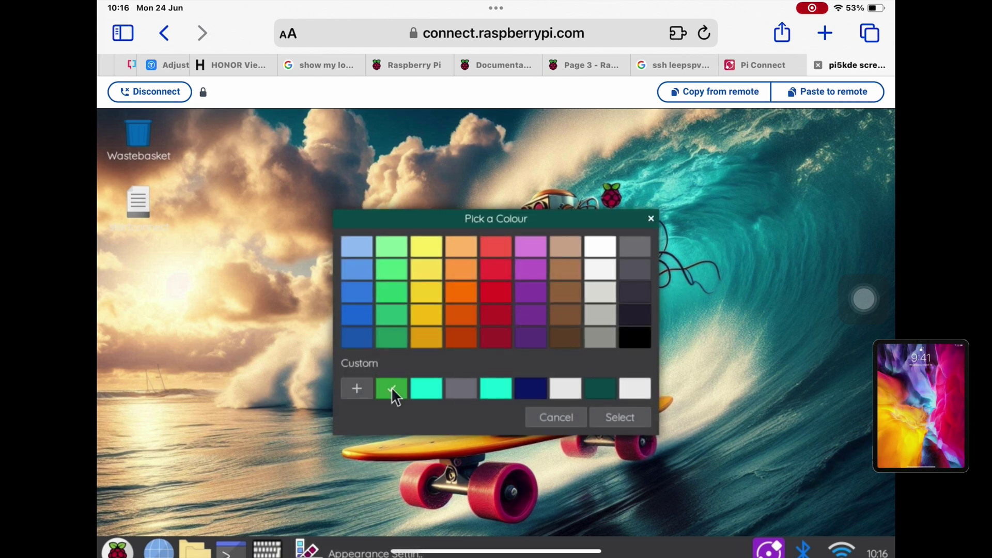
click(625, 417)
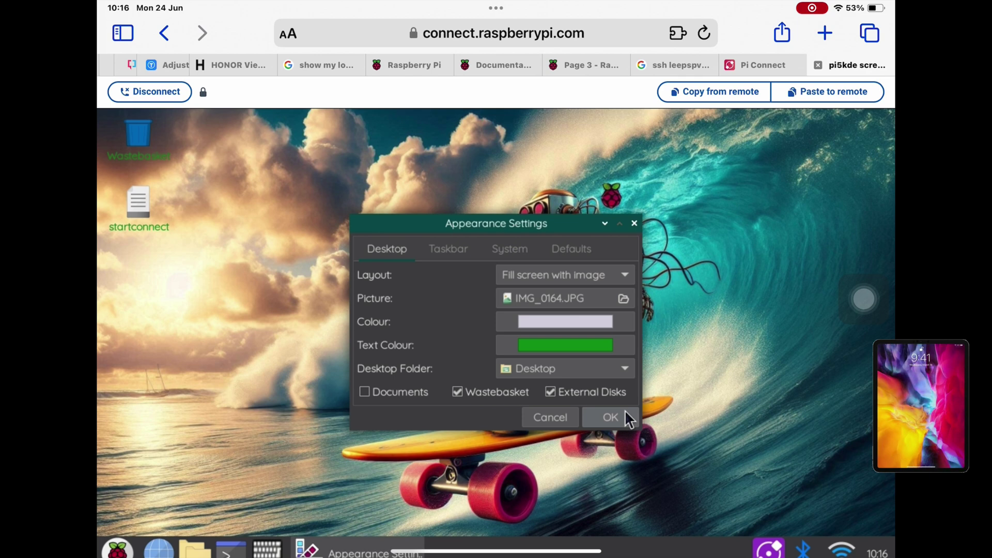
click(625, 417)
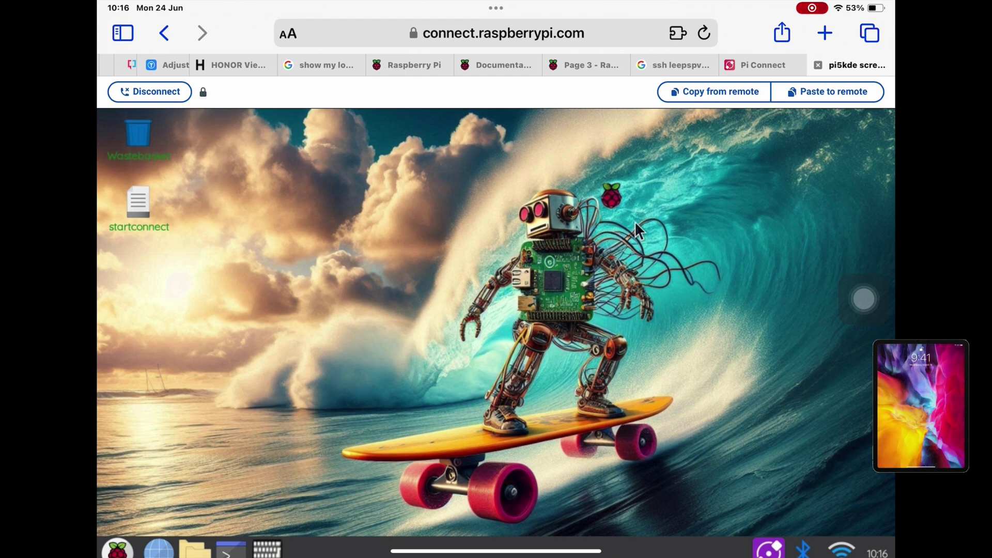
- Leave the remote desktop for pi5kde's remote shell and run 'sudo apt update' then 'neofetch'
key(super+w)
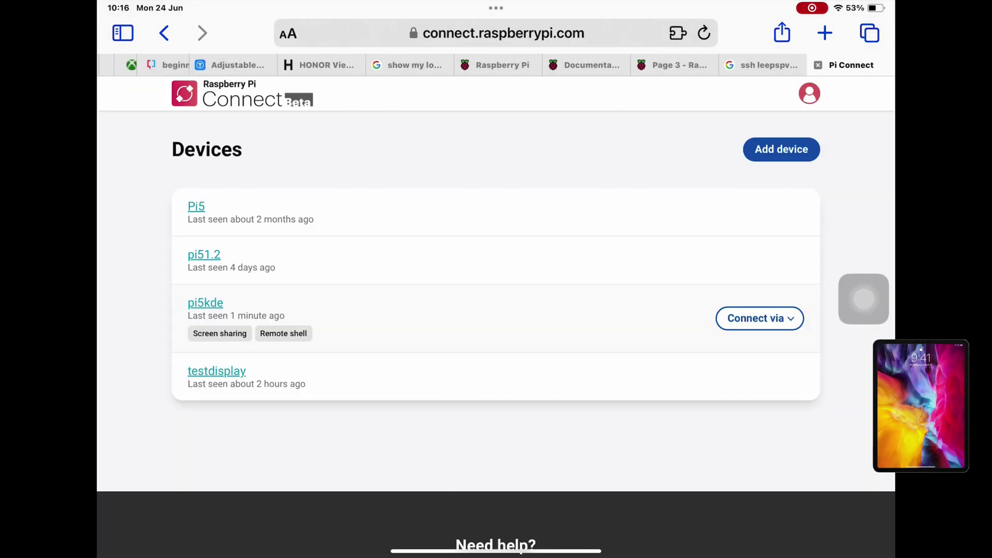
click(760, 318)
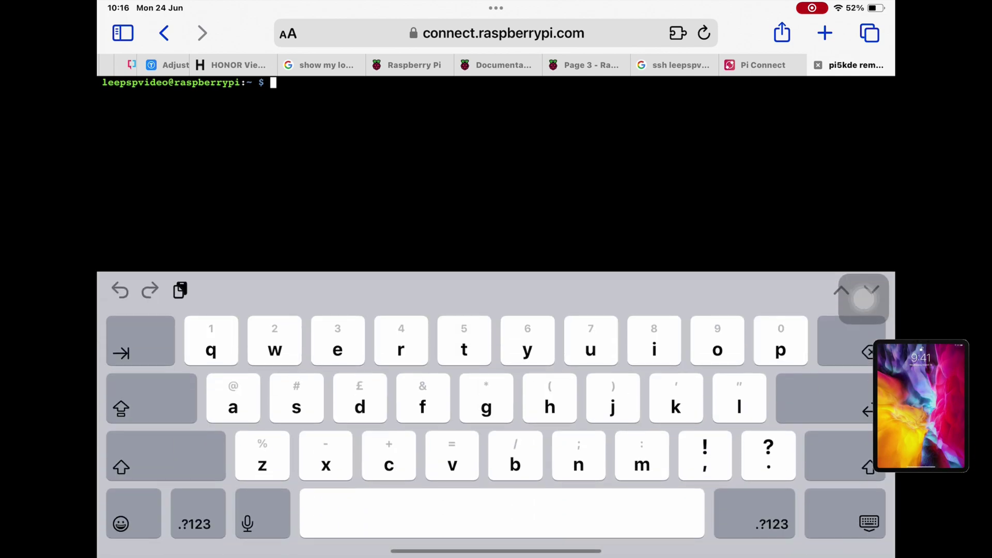
text(sudo)
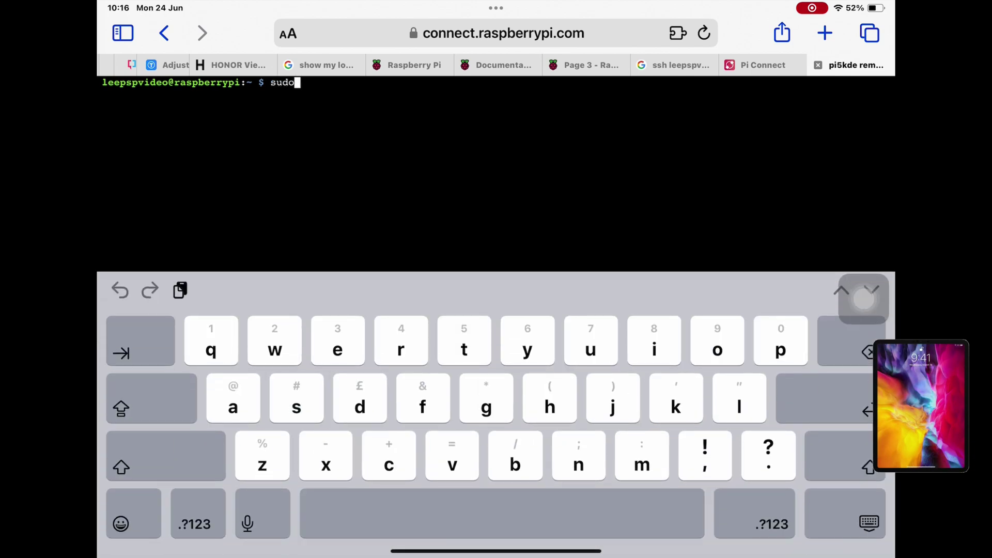
text( apt update)
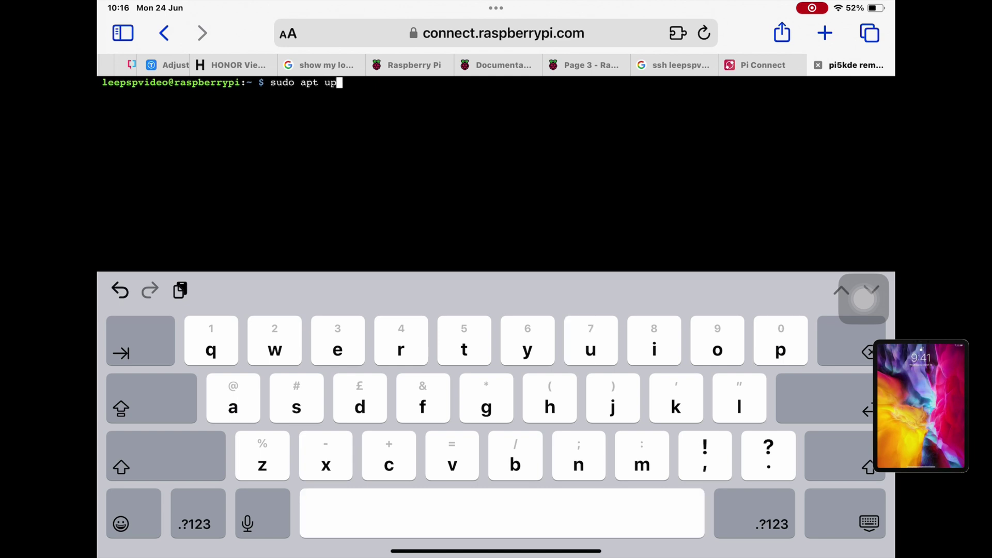
key(Return)
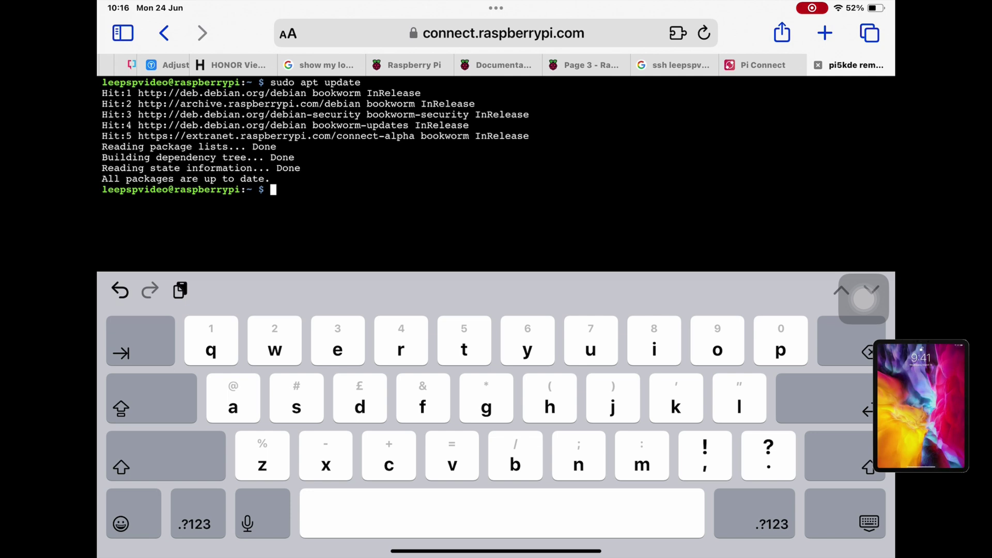
text(neofetch)
key(Return)
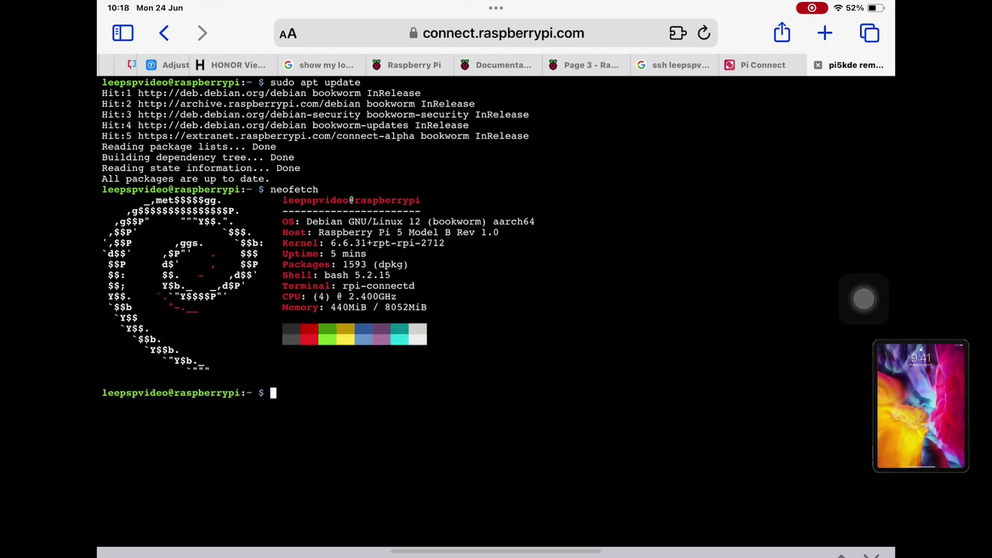
- Check processes in htop, then install and launch bastet with the on-screen keyboard hidden
text(op)
key(Return)
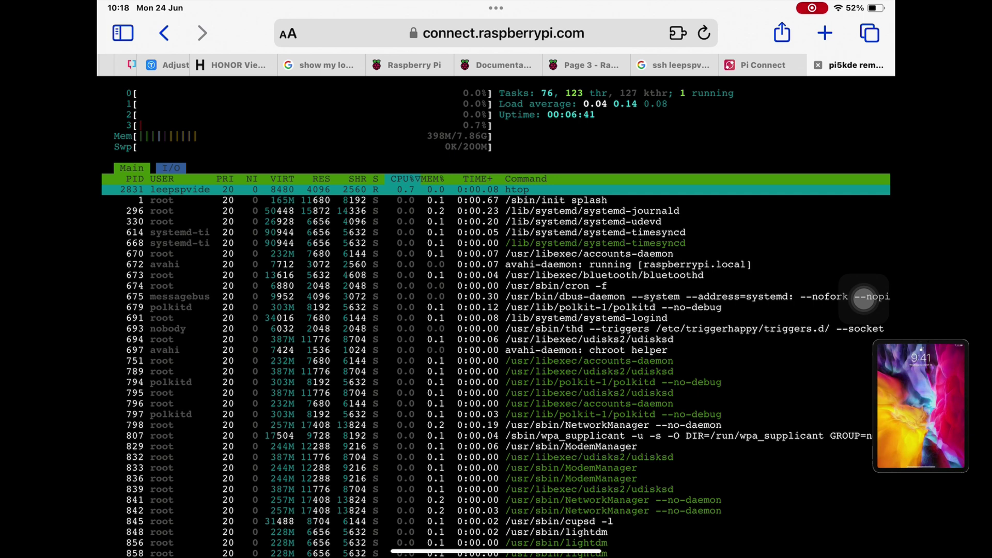
key(q)
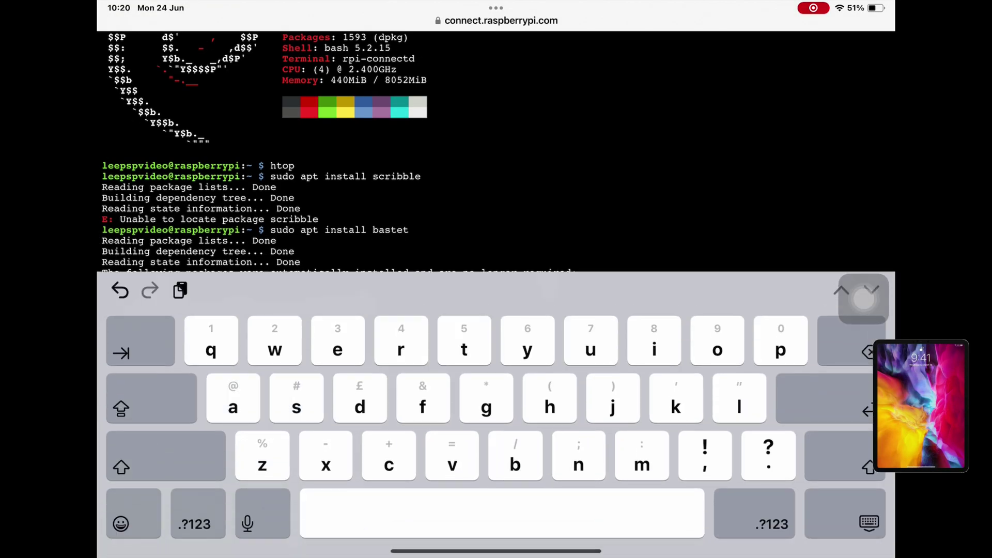
key(Return)
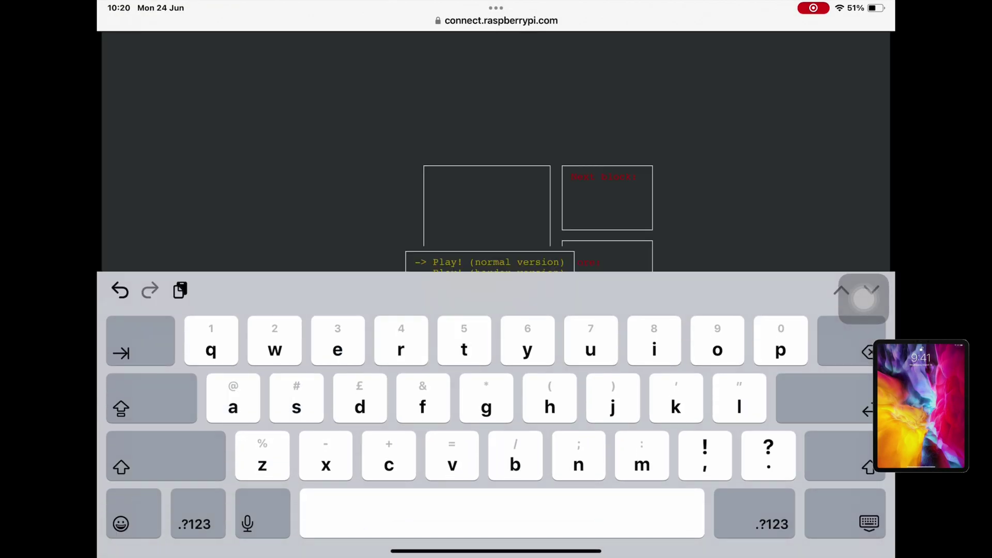
click(869, 523)
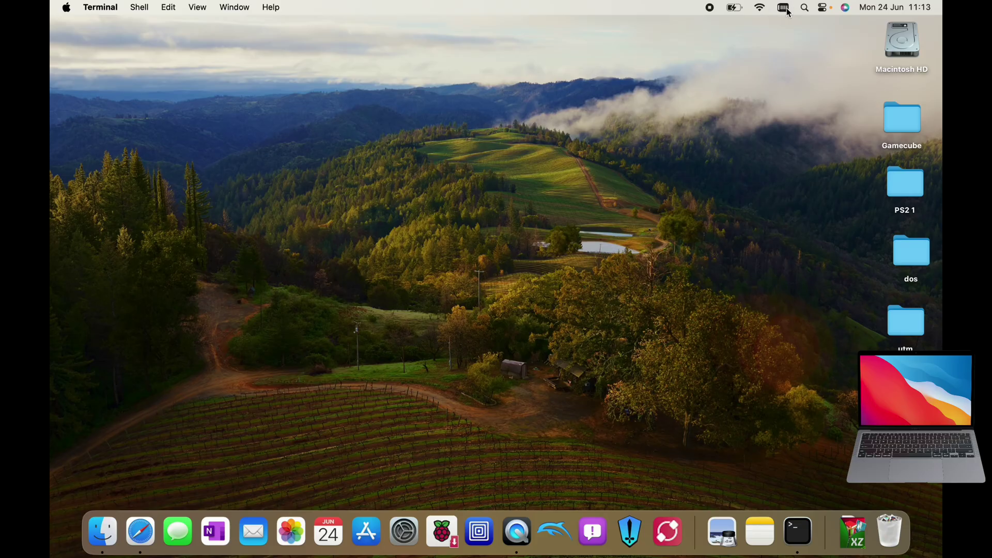
- Open Terminal via Spotlight and log into the Pi at 192.168.1.69 over SSH, full screen
key(super+space)
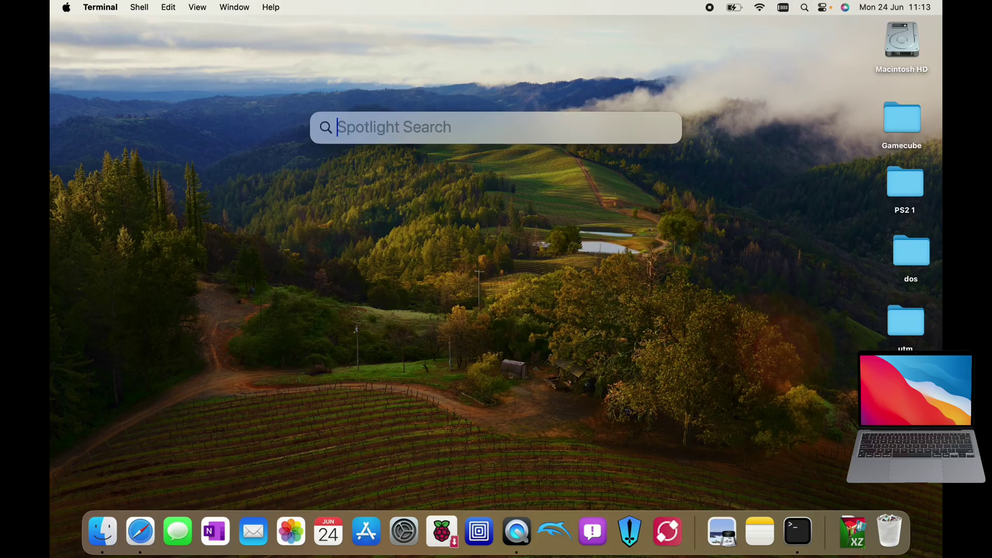
text(terminal)
key(Return)
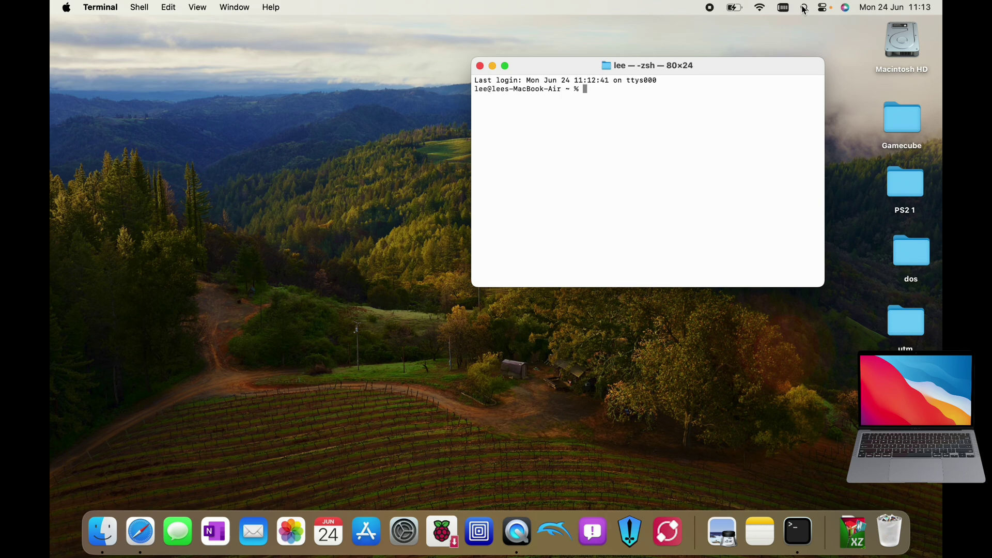
text(ssh leepspvideo@192.168.1.69)
key(Return)
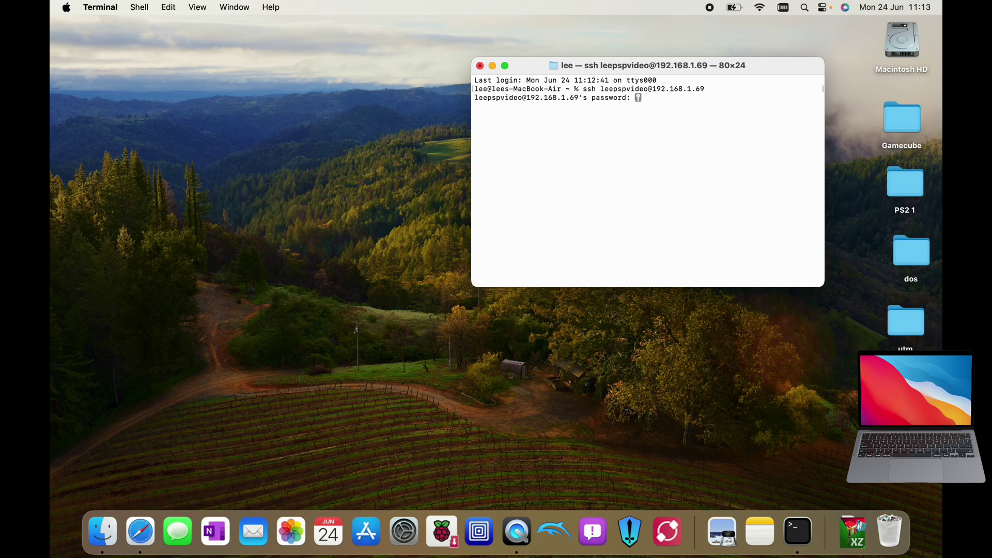
click(505, 66)
key(Return)
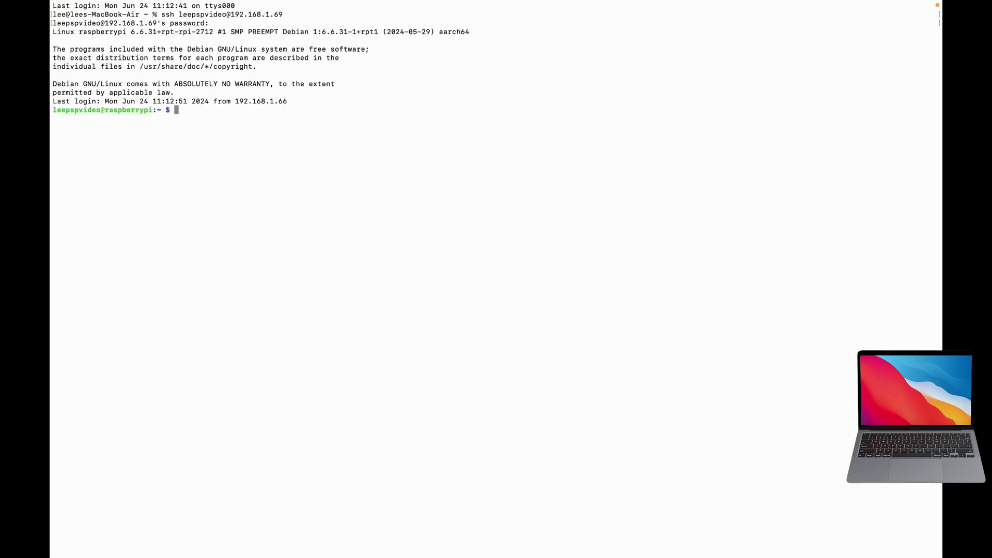
- Launch bastet in the SSH session, trimming the typed install command down to the game name
text(sudo apt insa)
key(BackSpace)
text(tal)
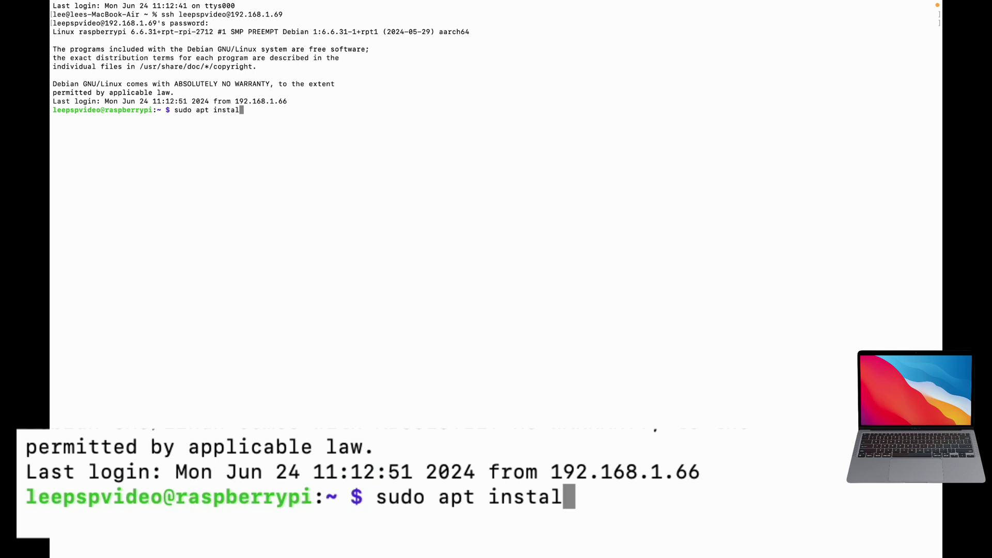
text(l bastet)
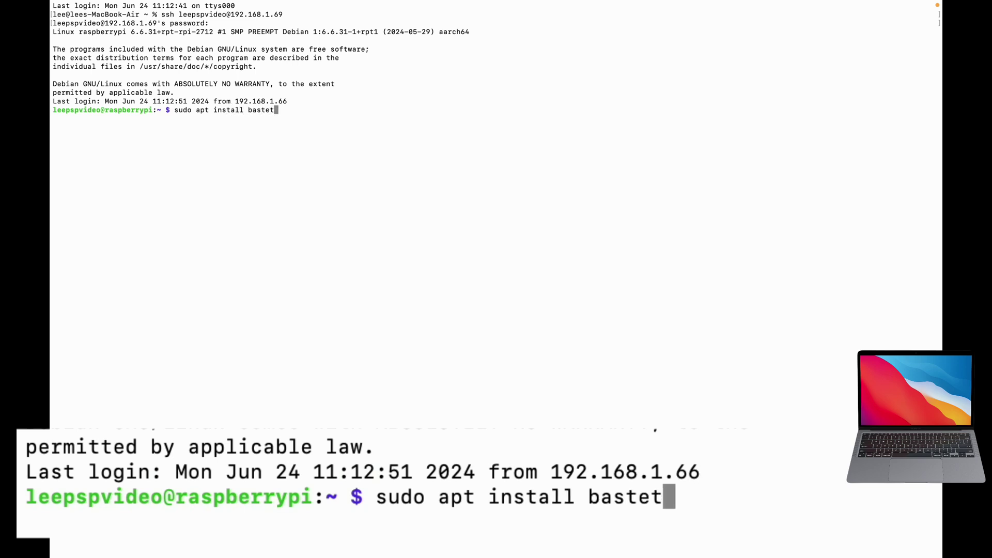
key(Left)
key(Left)
key(Left)
key(Left)
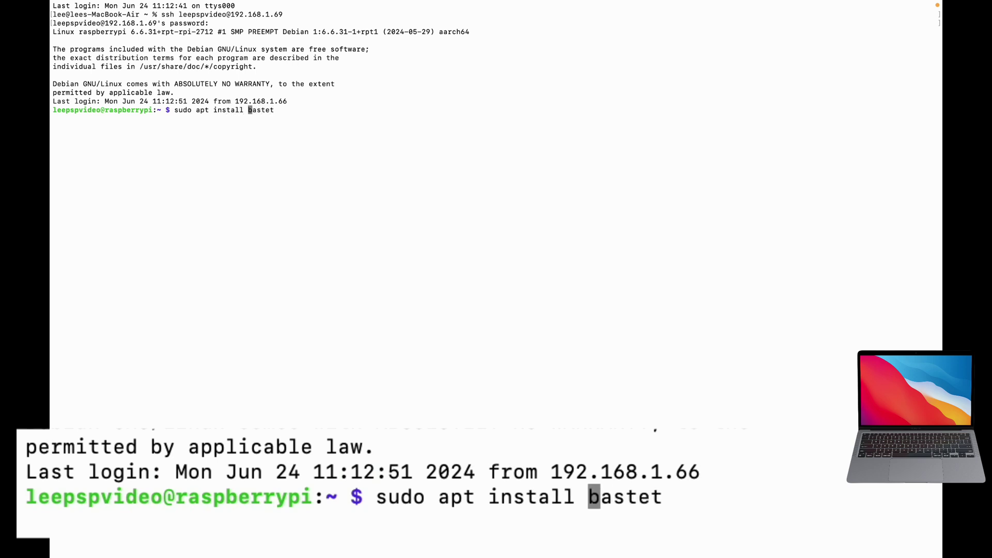
key(BackSpace)
key(BackSpace)
key(BackSpace)
key(BackSpace)
key(BackSpace)
key(BackSpace)
key(BackSpace)
key(BackSpace)
key(BackSpace)
key(BackSpace)
key(BackSpace)
key(BackSpace)
key(BackSpace)
key(BackSpace)
key(BackSpace)
key(BackSpace)
key(BackSpace)
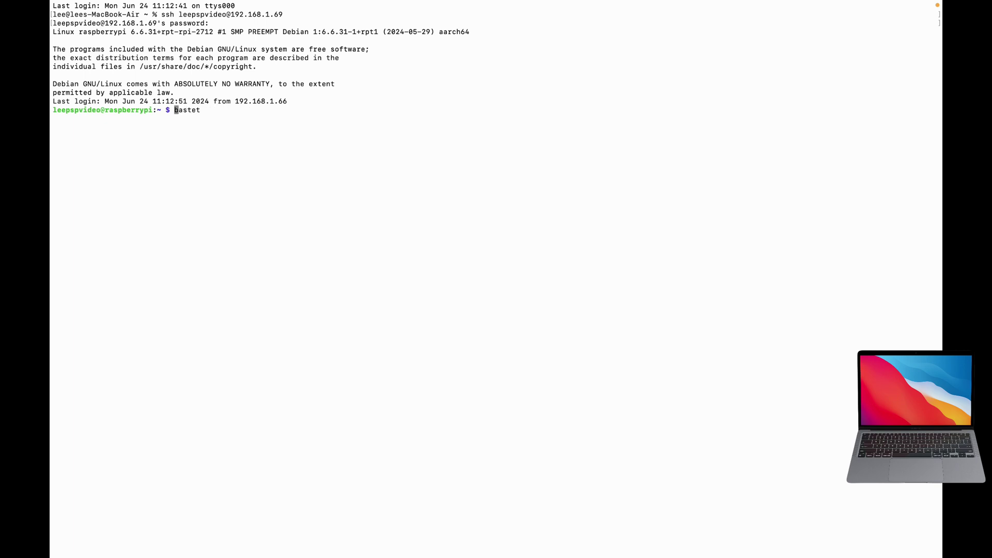
key(Return)
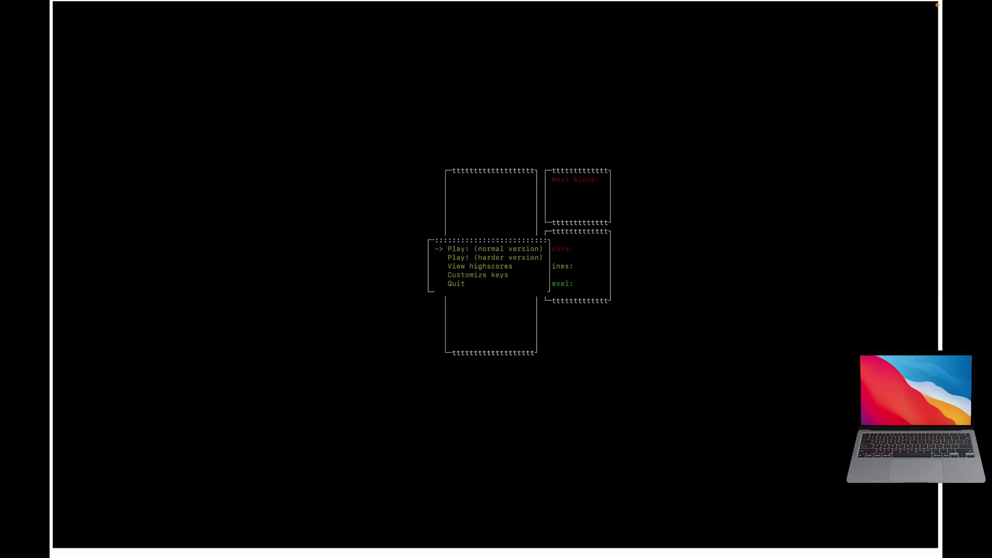
- Choose a game version from Bastet's Play menu
key(Down)
key(Down)
key(Down)
key(Up)
key(Up)
key(Up)
key(Down)
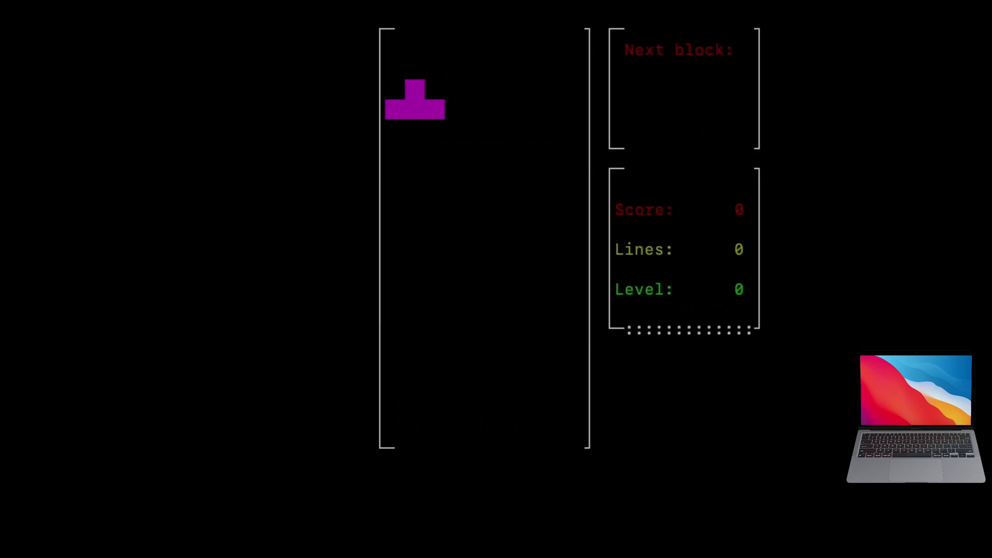
- Drop two T pieces and a Z piece to the floor, then rotate and shift the I piece right
key(Down)
key(Down)
key(Down)
key(Down)
key(Down)
key(Down)
key(Down)
key(Down)
key(Down)
key(Down)
key(Down)
key(Down)
key(Down)
key(Down)
key(Down)
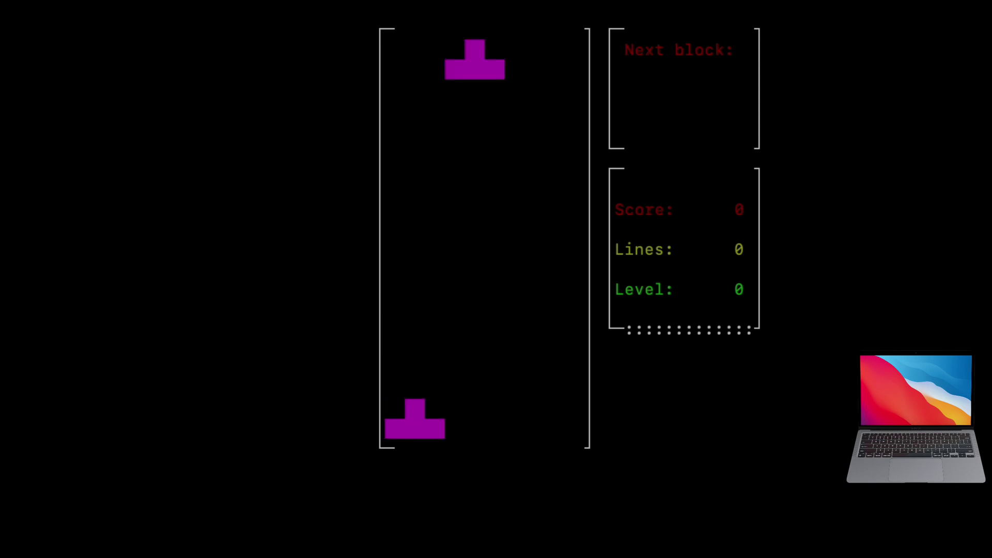
key(Right)
key(Right)
key(Right)
key(Right)
key(Down)
key(Down)
key(Down)
key(Down)
key(Down)
key(Down)
key(Down)
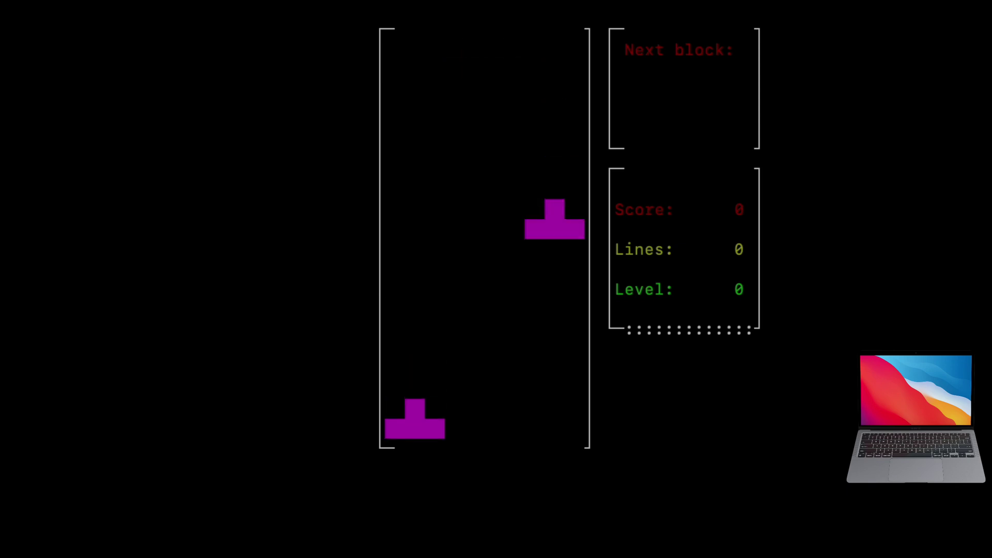
key(Down)
key(Down)
key(Down)
key(Down)
key(Down)
key(Down)
key(Down)
key(Down)
key(Down)
key(Down)
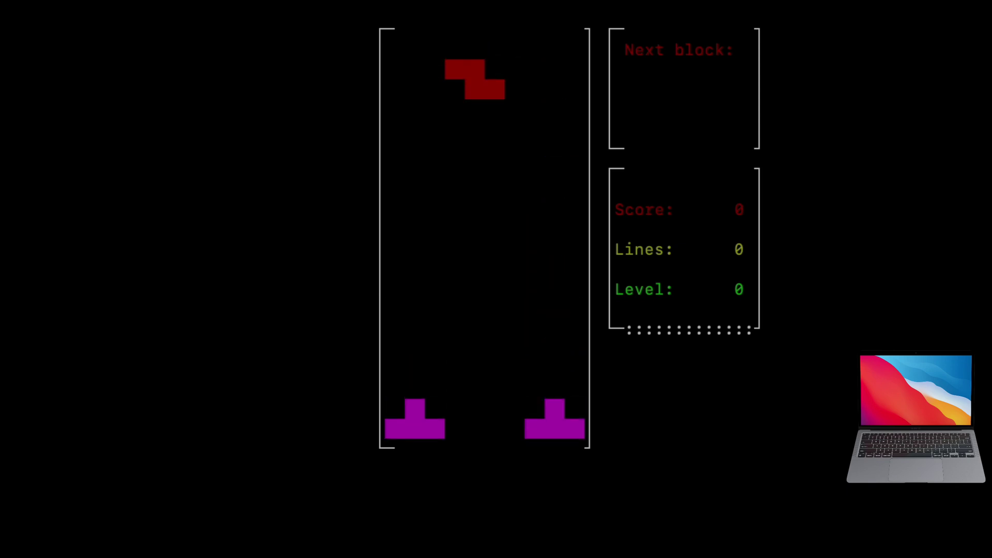
key(Left)
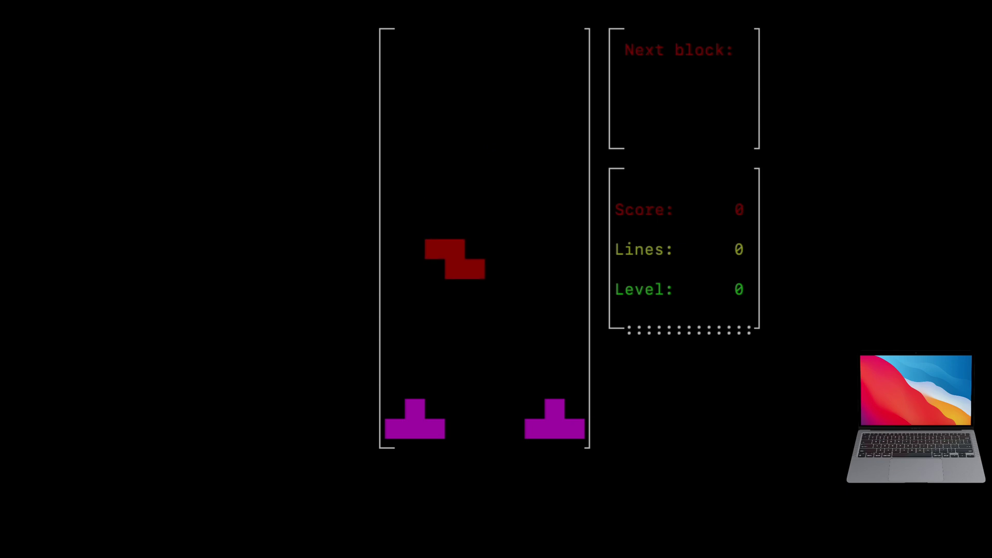
key(Down)
key(Down)
key(Down)
key(Down)
key(Down)
key(Down)
key(Down)
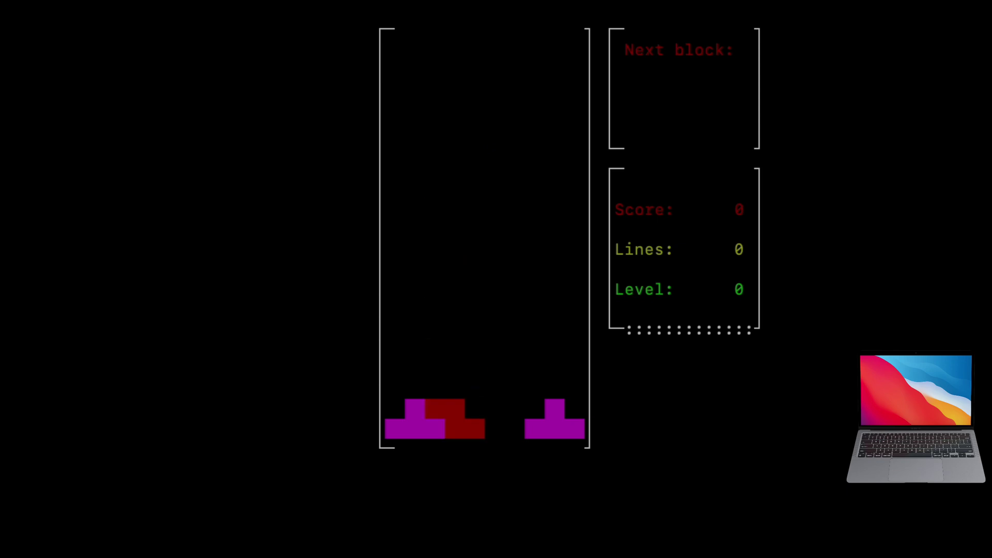
key(Up)
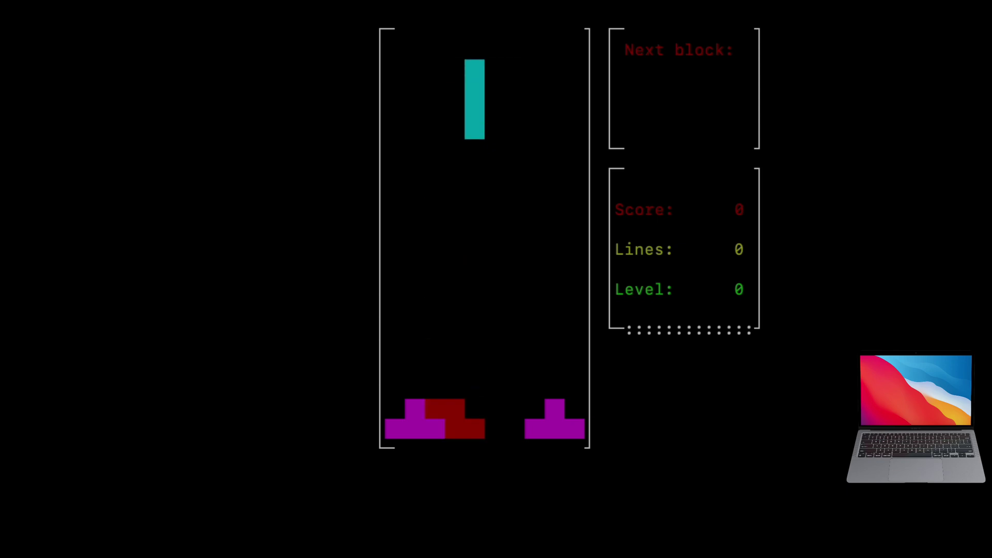
key(Right)
key(Right)
key(Right)
key(Right)
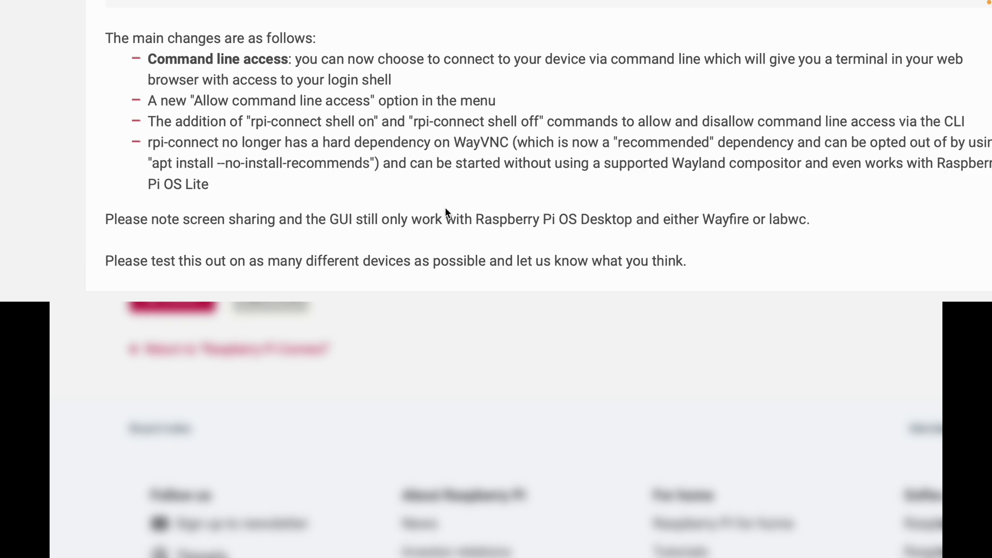
scroll(445, 207, right, 3)
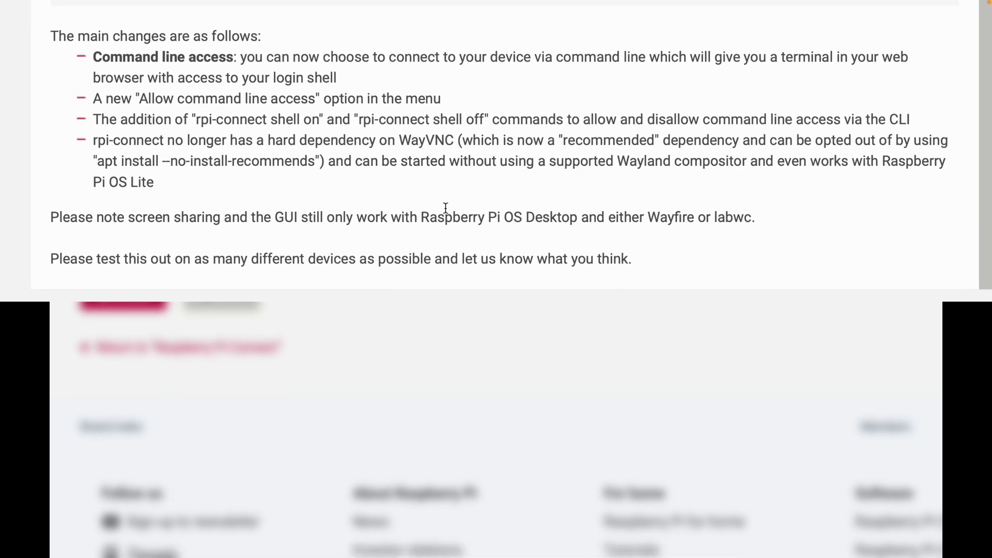